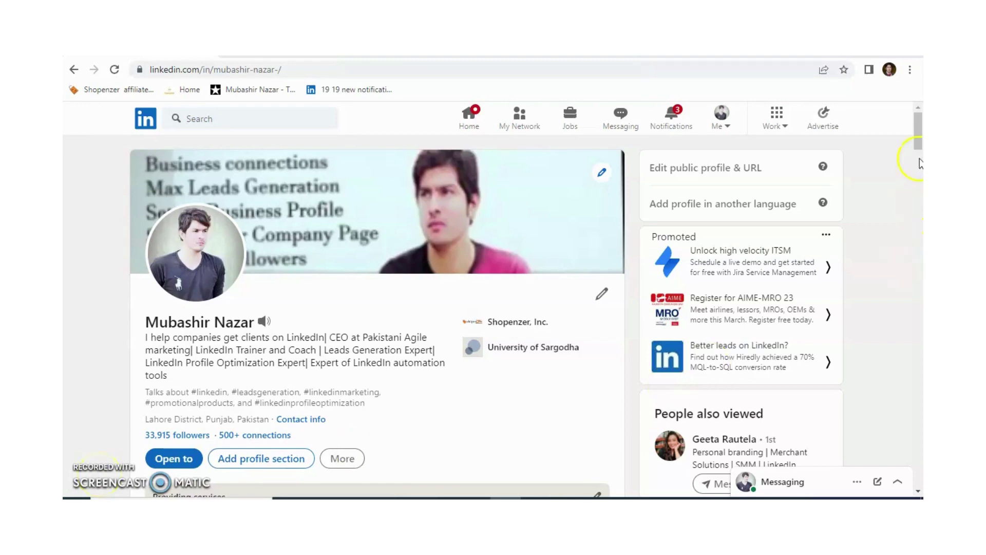
Look over the LinkedIn profile page and the sections that can be added to the profile.
mouse_move(918, 131)
mouse_down()
mouse_move(917, 160)
mouse_move(920, 134)
mouse_up()
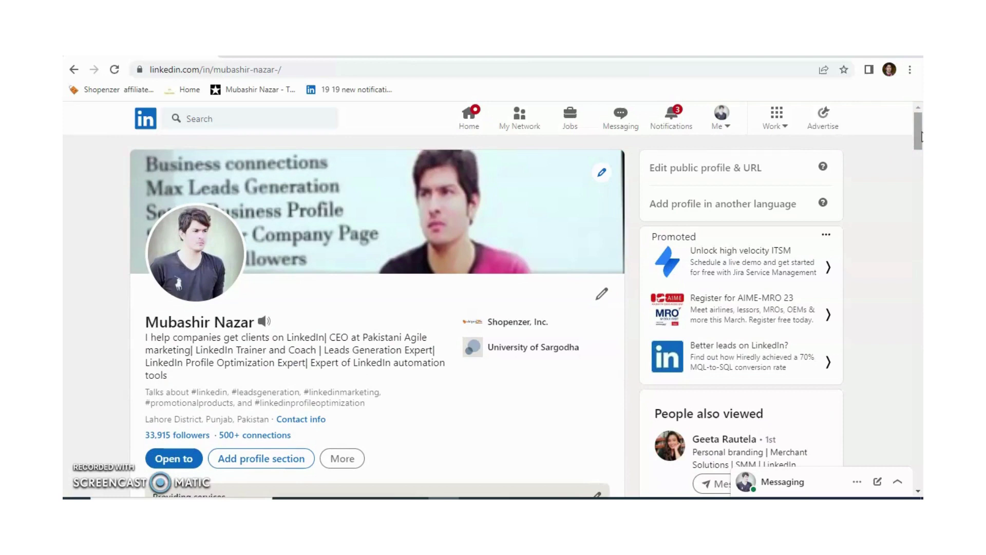
drag(917, 131, 920, 154)
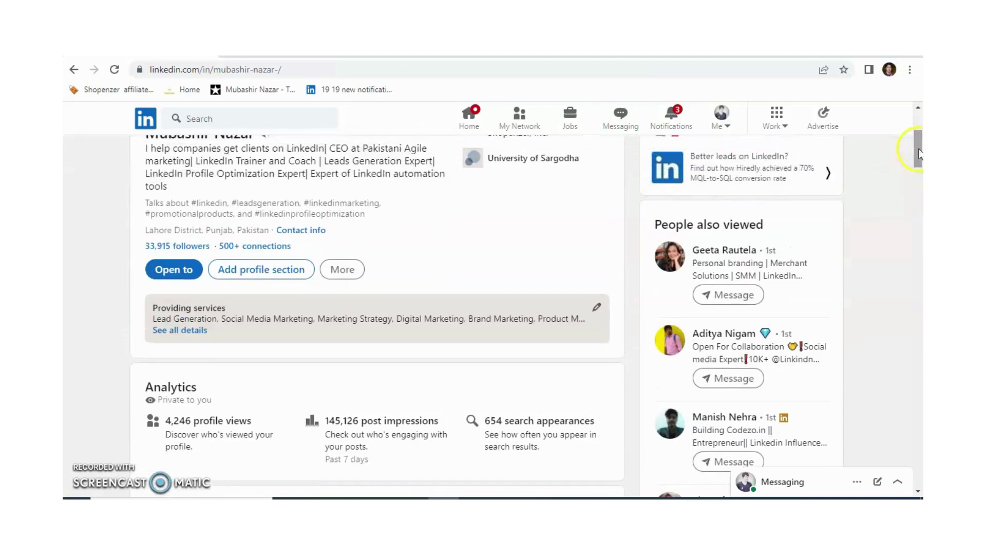
click(295, 269)
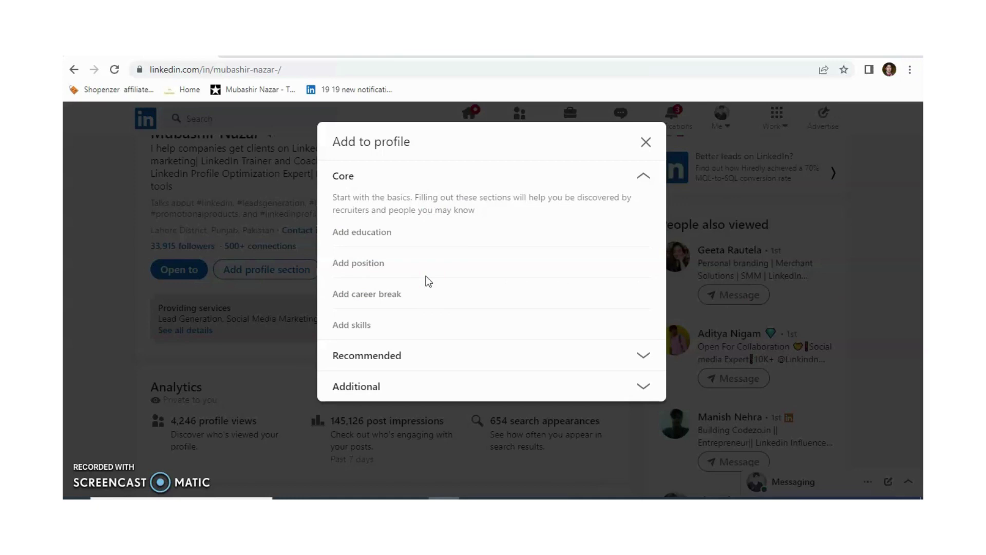
click(646, 143)
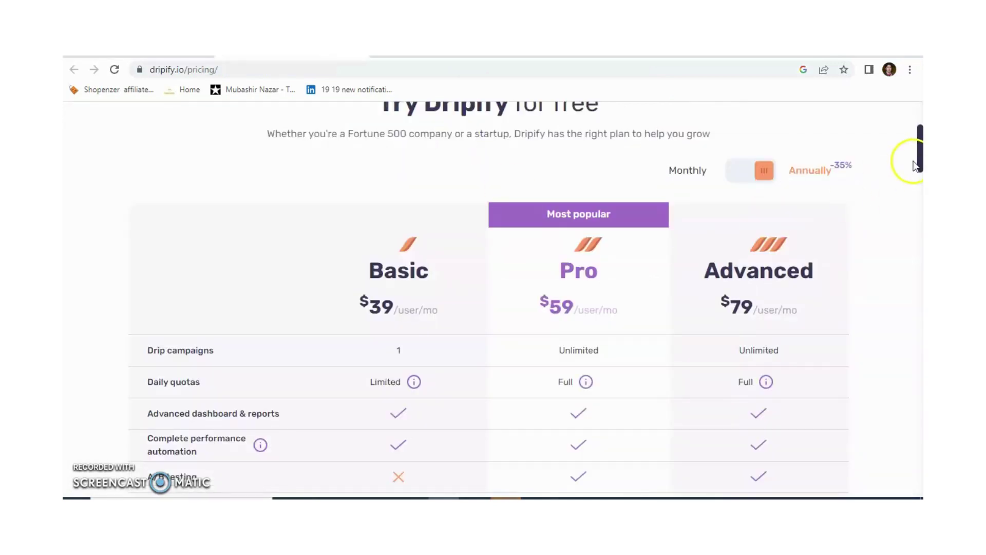
Review the Dripify pricing page, comparing the Basic, Pro and Advanced plans and the features and daily quotas of each.
mouse_move(919, 149)
mouse_down()
mouse_move(920, 135)
mouse_move(920, 163)
mouse_up()
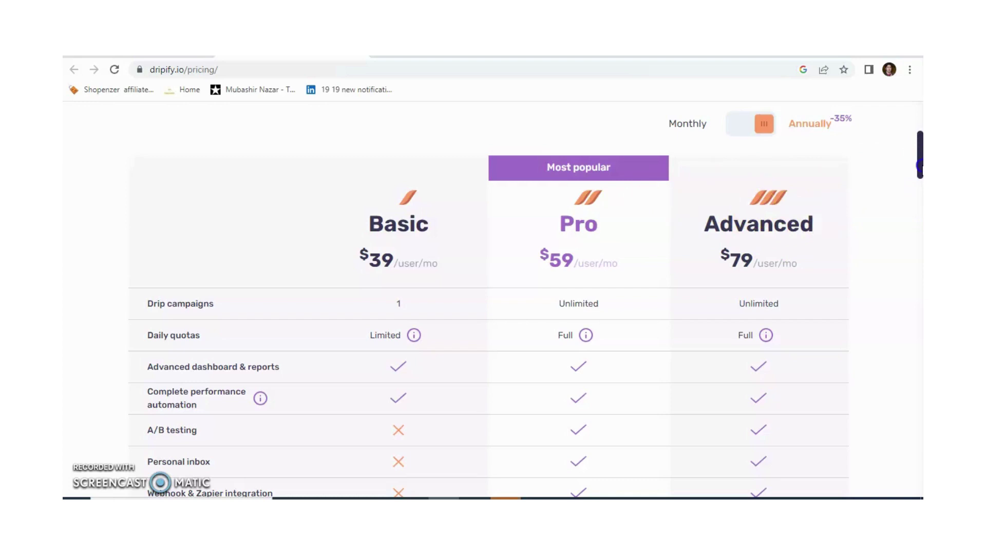
drag(919, 165, 919, 254)
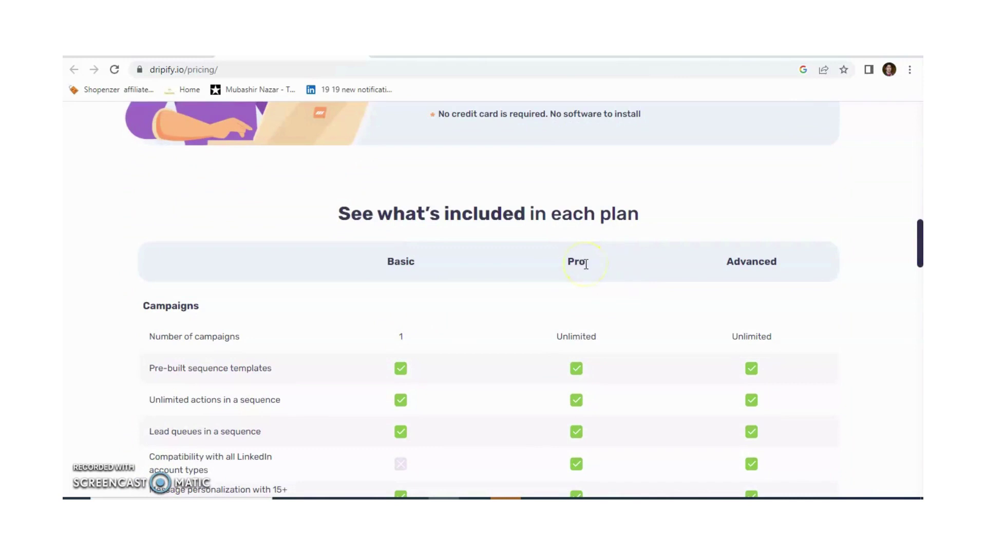
drag(913, 252, 918, 277)
scroll(917, 252, down, 1)
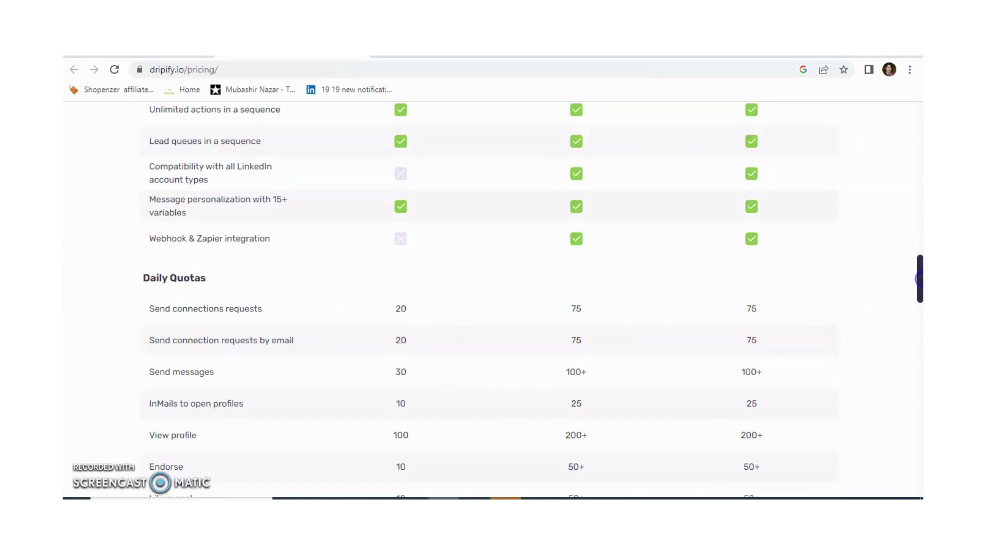
drag(919, 280, 914, 150)
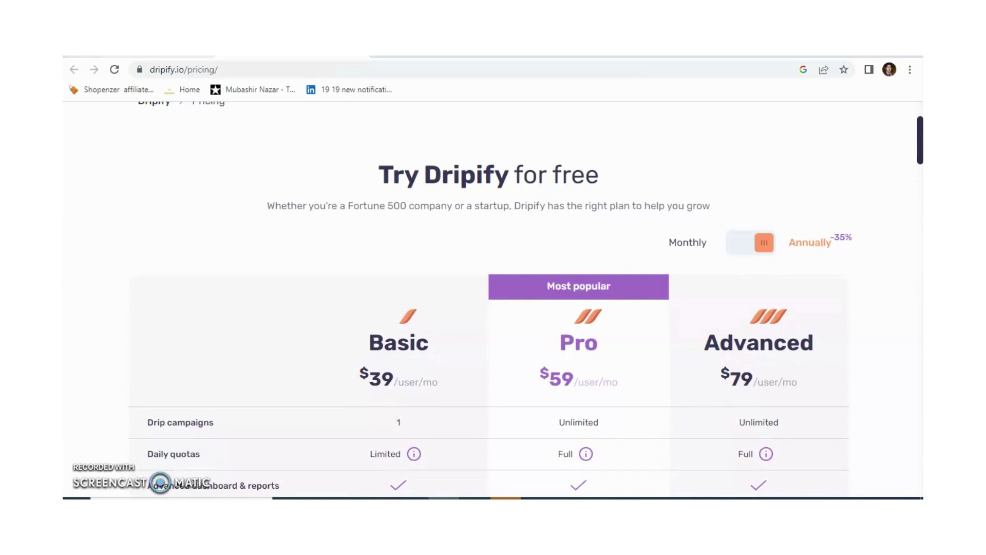
Switch back to LinkedIn and on to the Dripify app, and look over its account dashboard.
click(139, 51)
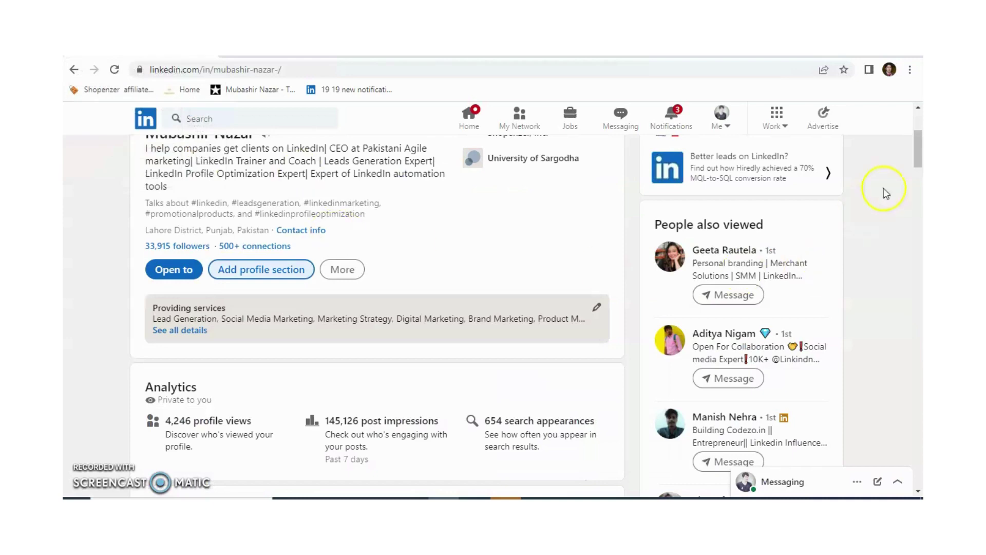
drag(917, 157, 918, 143)
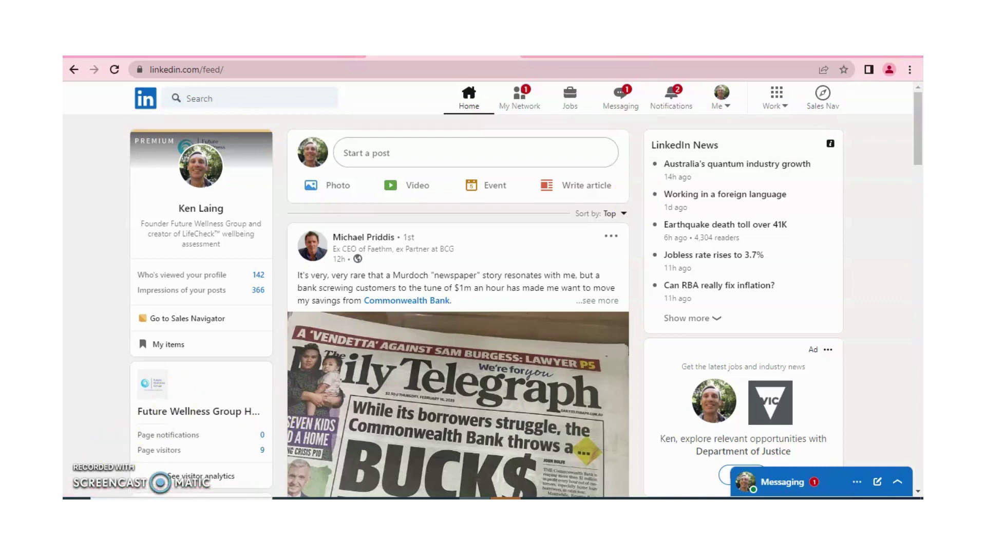
key(ctrl+shift+Tab)
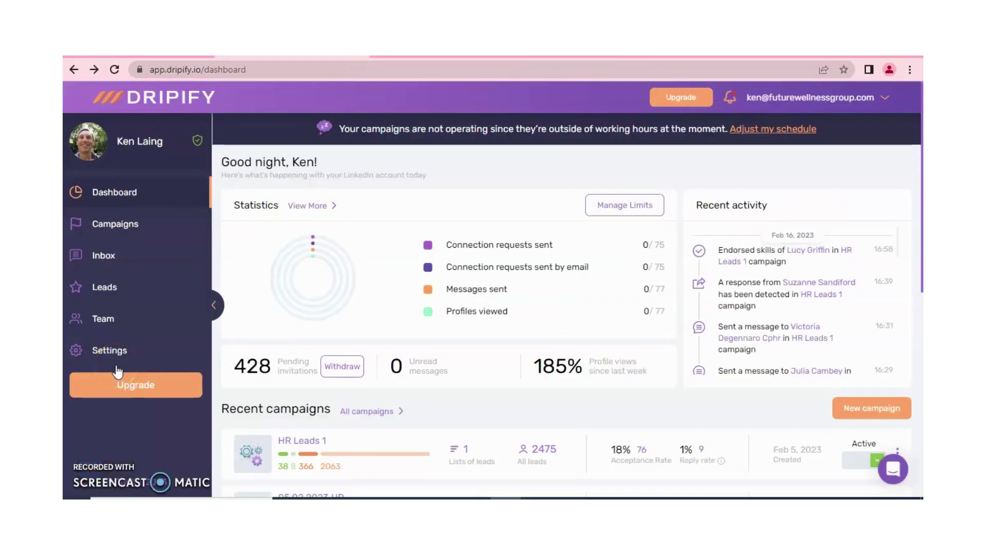
click(133, 193)
drag(919, 177, 922, 147)
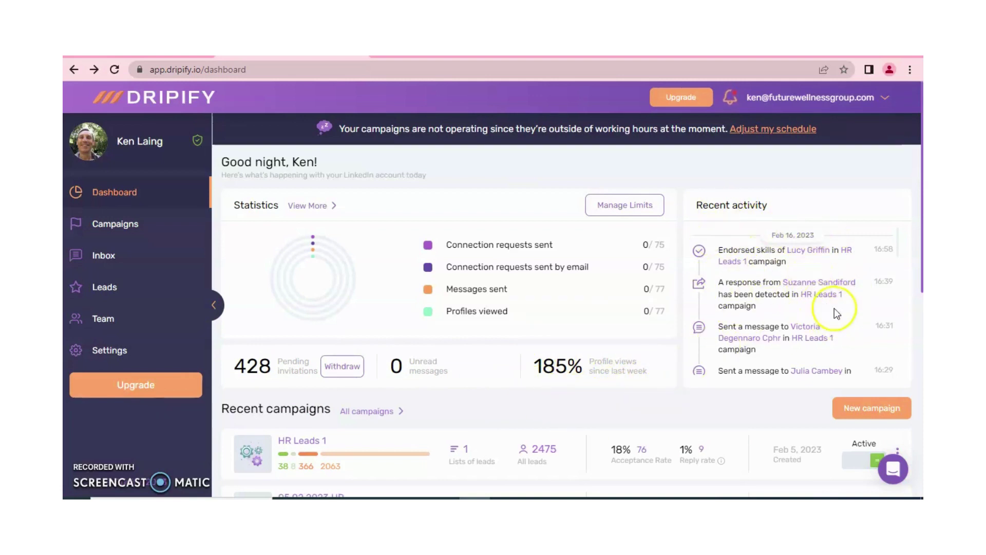
Open the detailed account statistics and examine the daily activity chart and the totals for each action type.
click(318, 209)
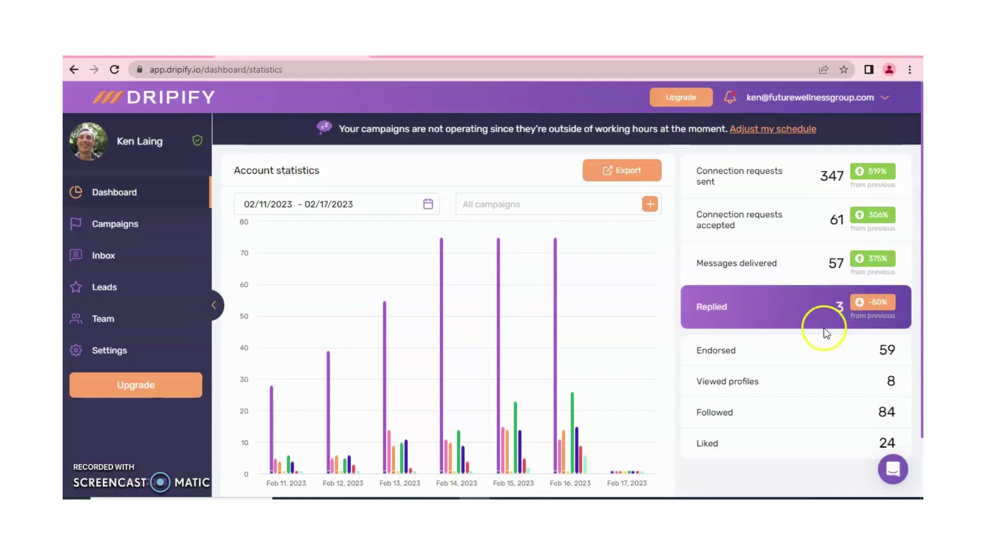
scroll(921, 285, down, 1)
scroll(921, 285, down, 1)
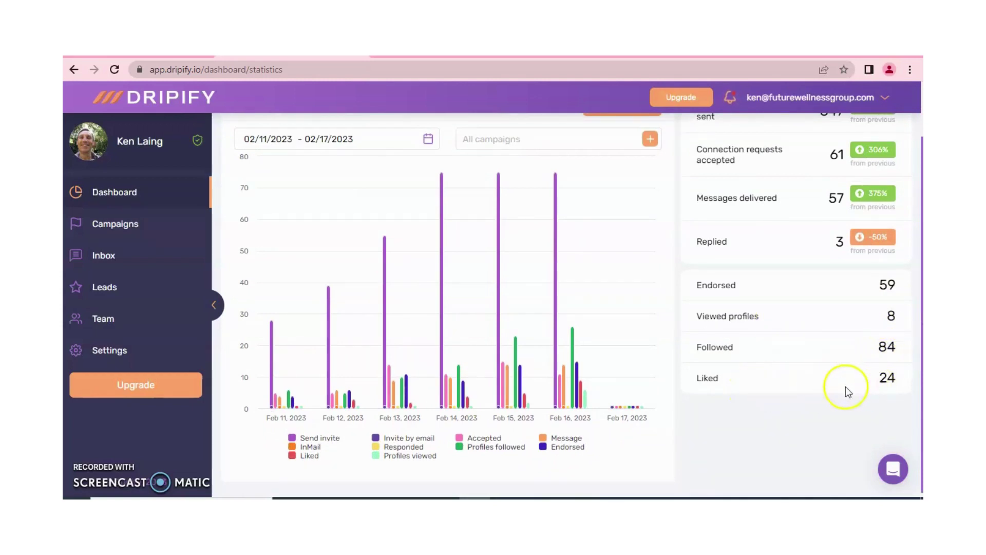
drag(921, 354, 921, 357)
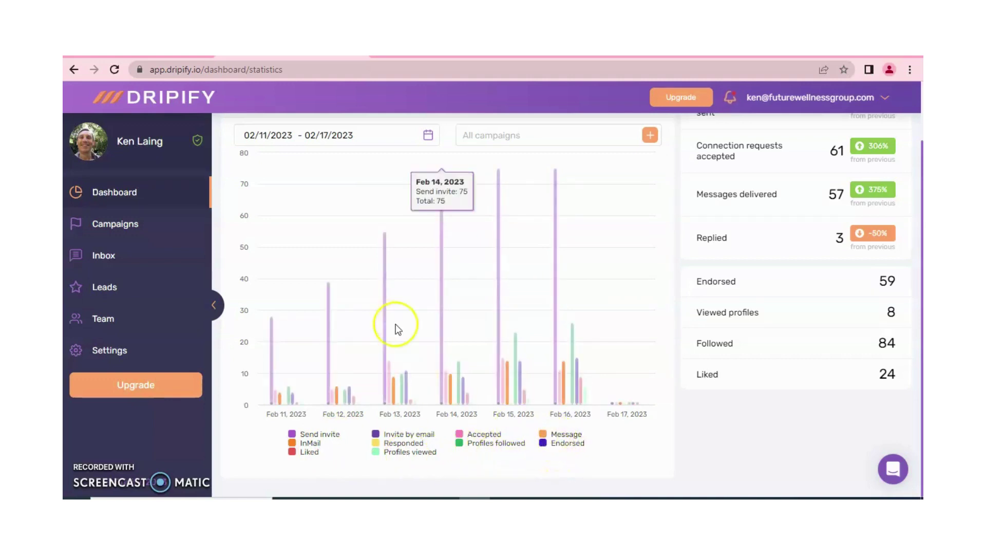
scroll(920, 323, up, 2)
scroll(919, 325, down, 1)
scroll(919, 324, up, 1)
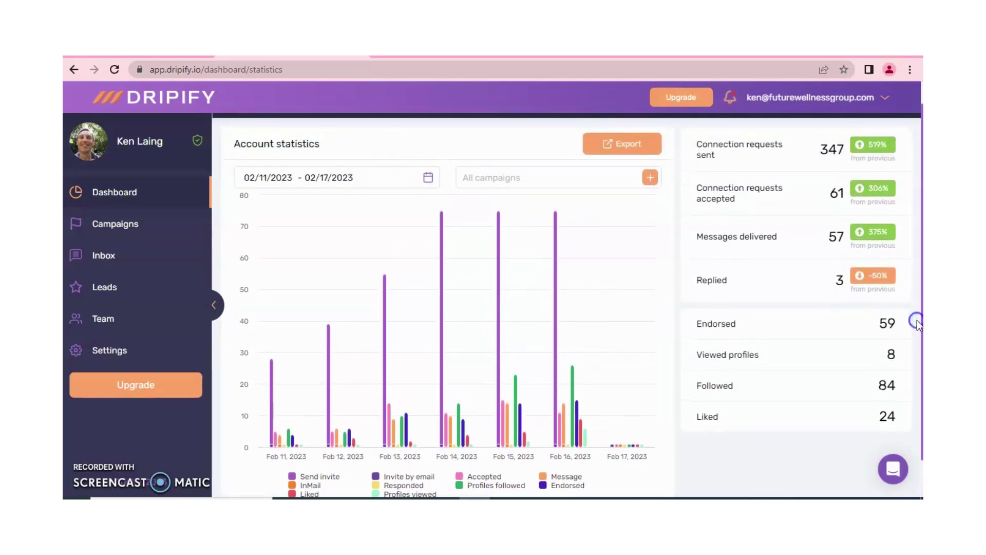
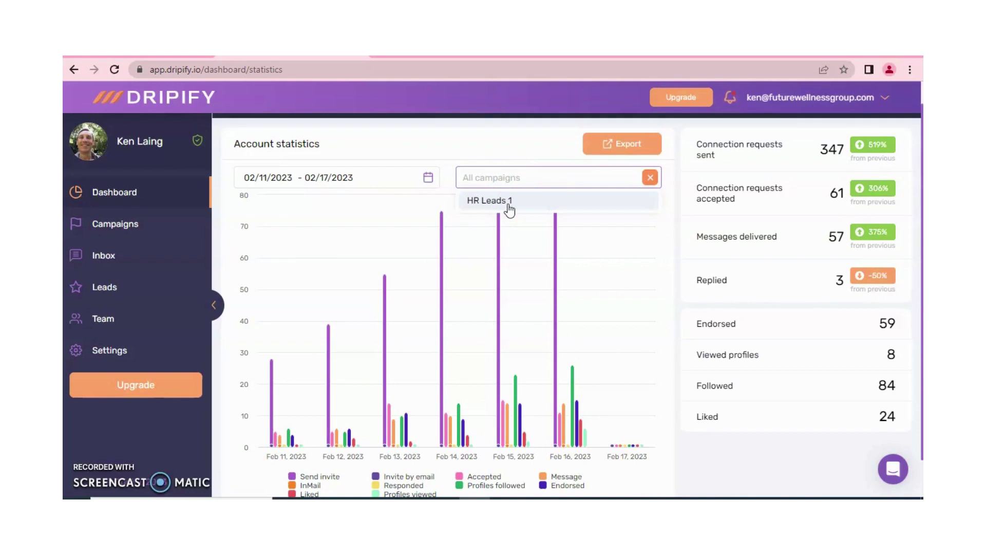
Filter the account statistics to the HR Leads 1 campaign and check the available date range options.
click(508, 205)
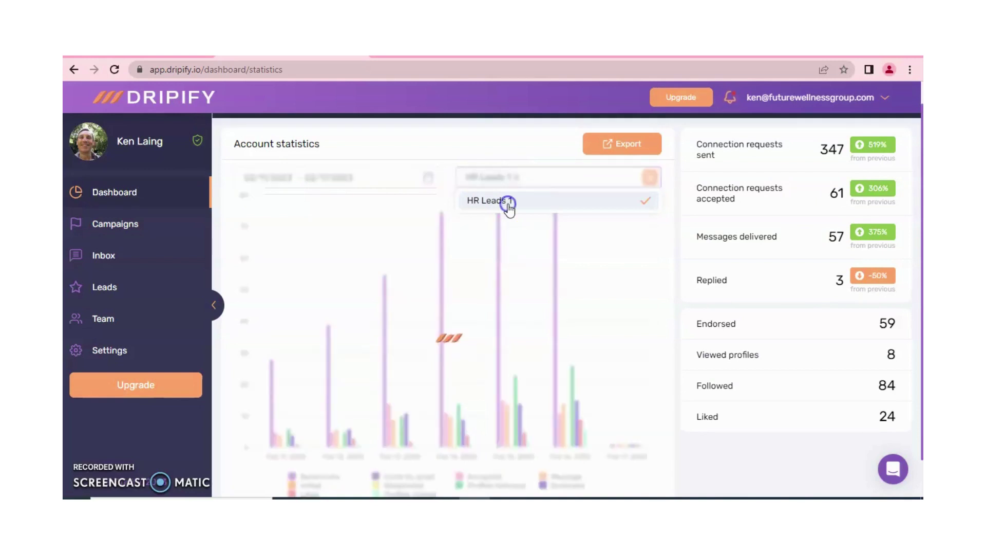
click(428, 178)
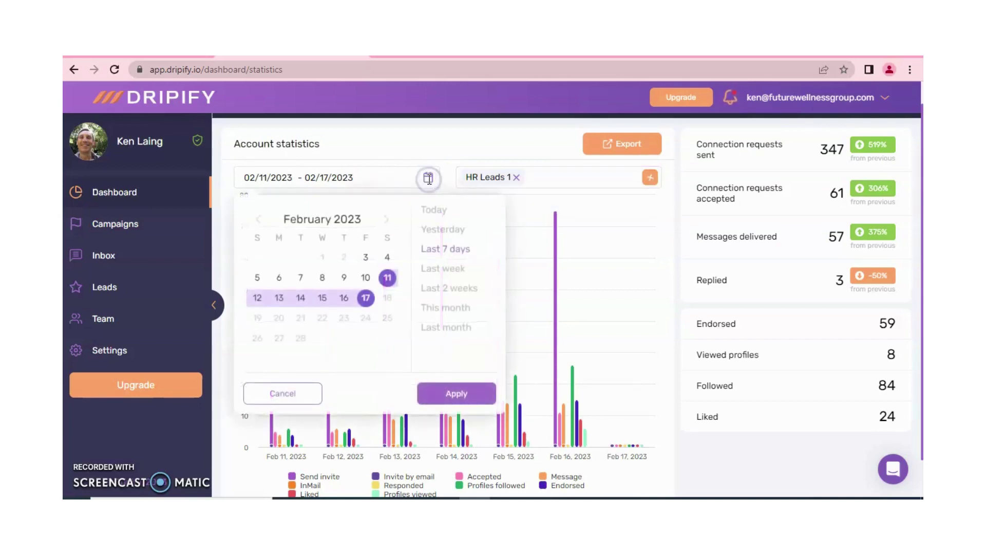
click(452, 155)
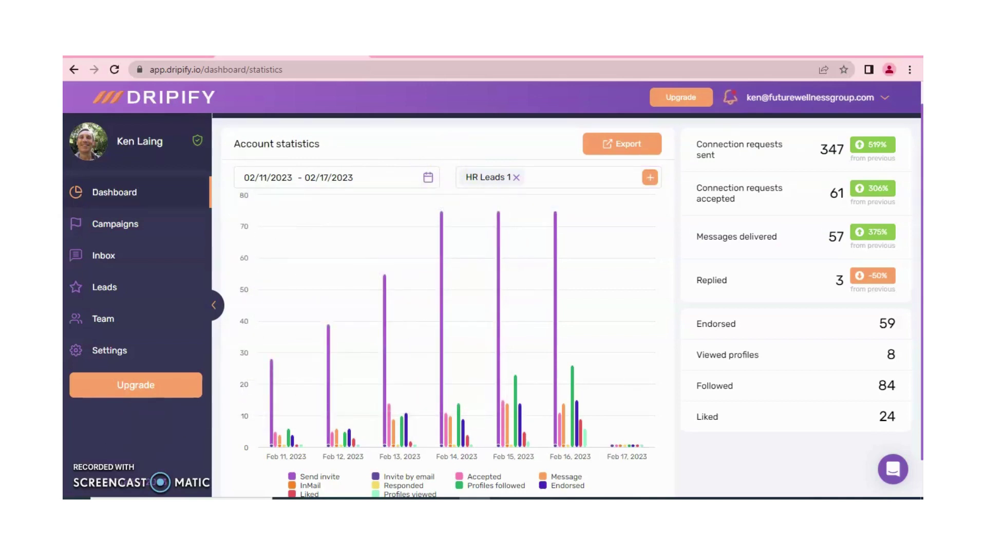
Open the HR Leads 1 campaign and examine its lead status categories and its lists of leads.
click(134, 225)
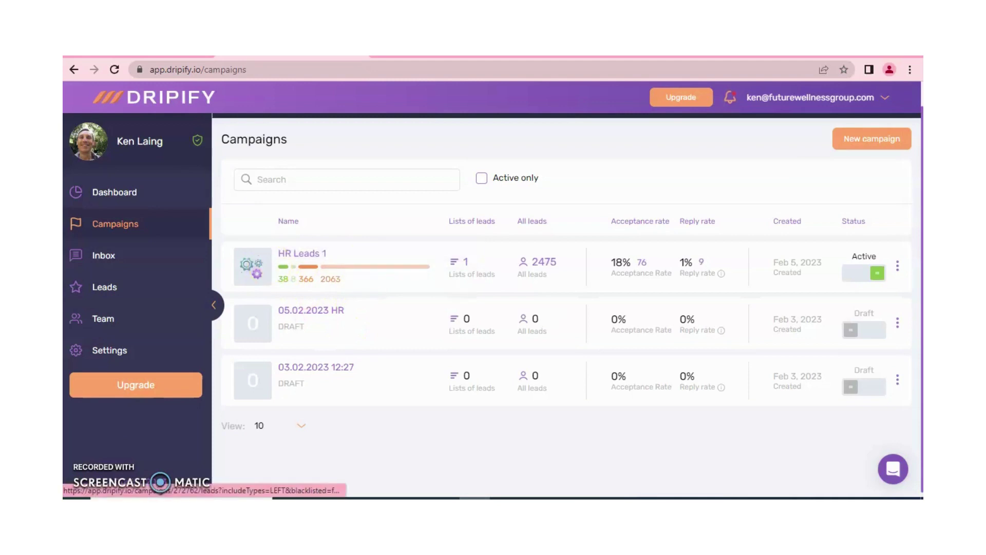
click(310, 256)
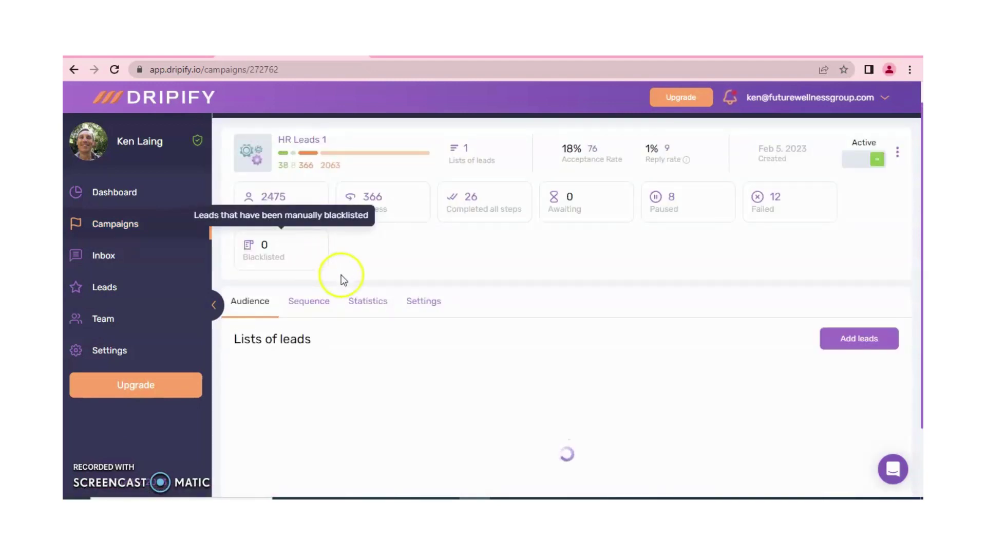
mouse_move(282, 221)
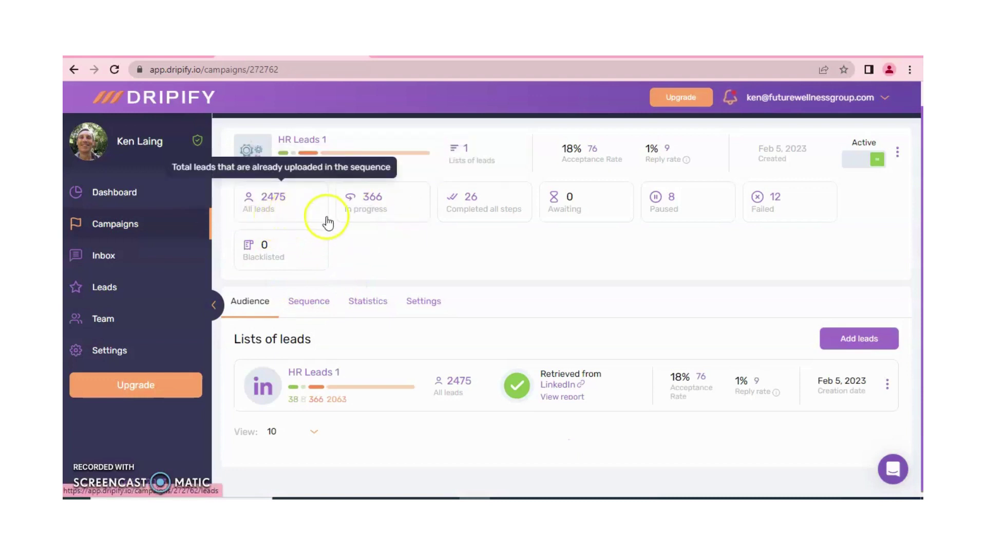
mouse_move(370, 226)
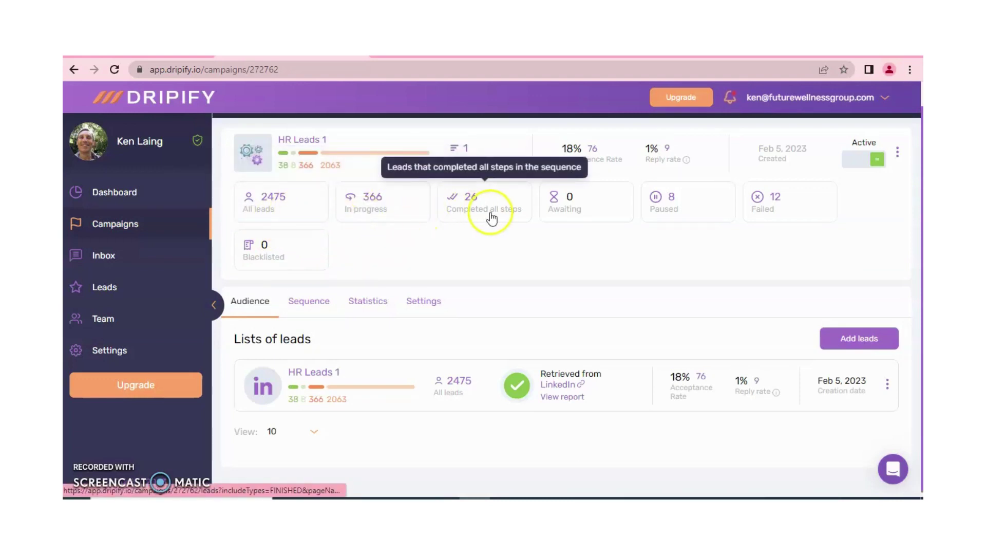
mouse_move(579, 219)
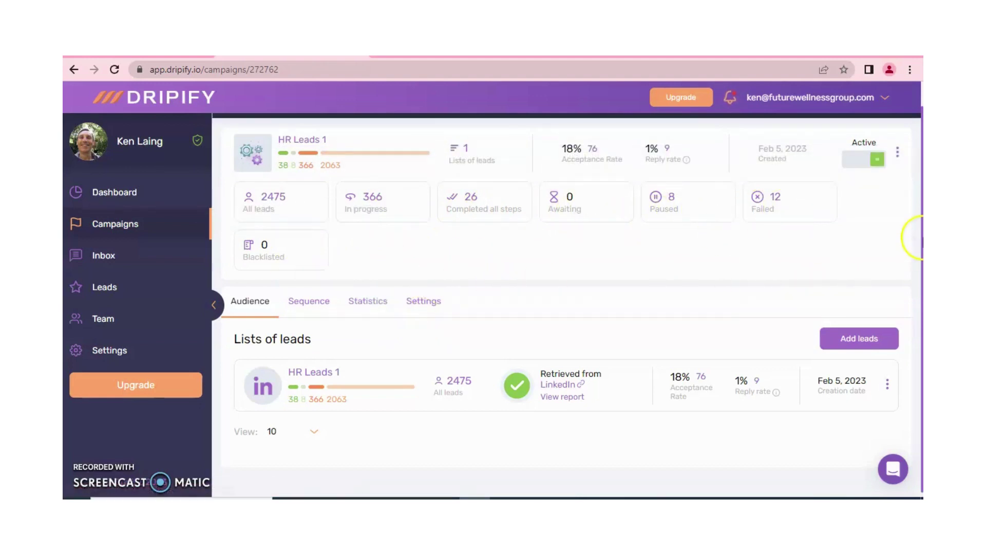
drag(920, 252, 921, 263)
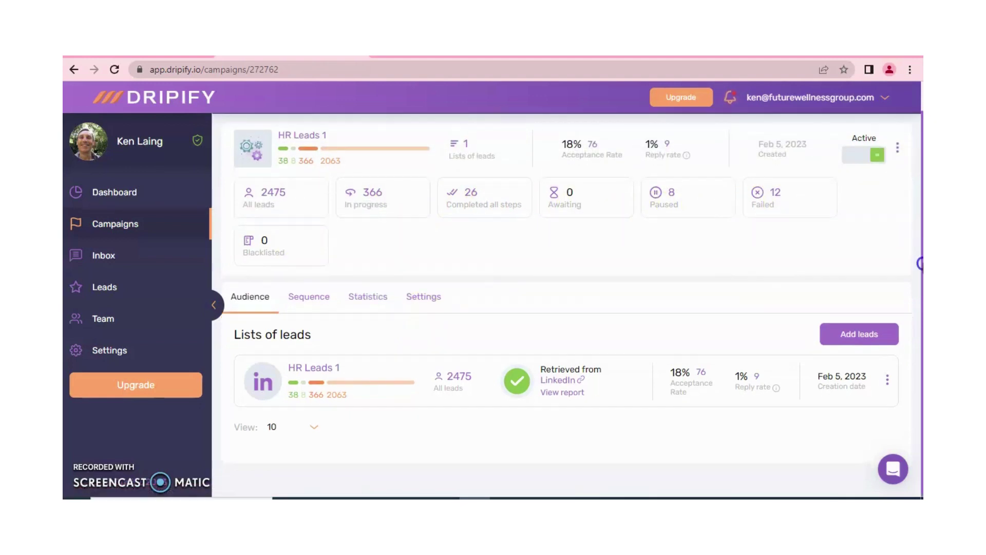
Review the HR Leads 1 campaign's action sequence and its statistics chart with recent activity.
click(309, 299)
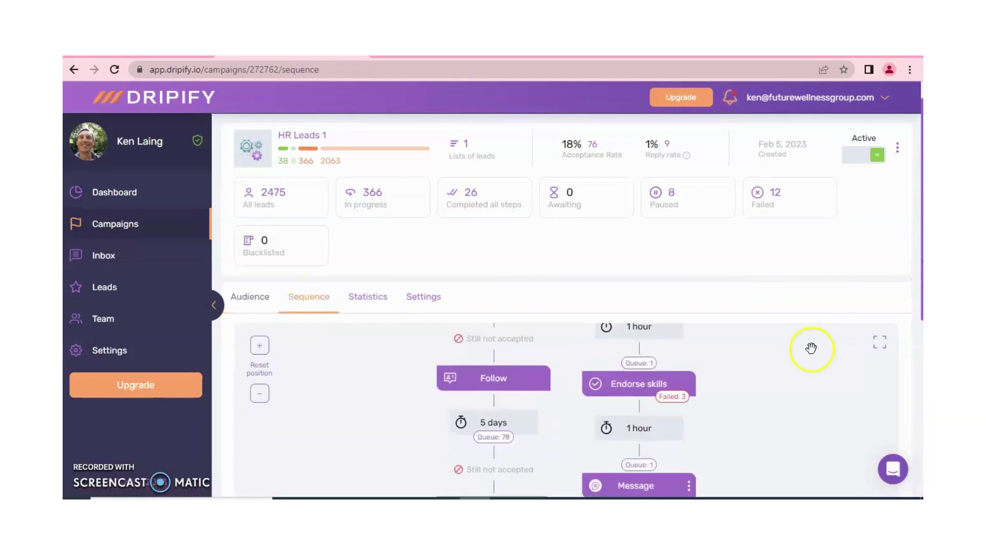
drag(920, 257, 920, 331)
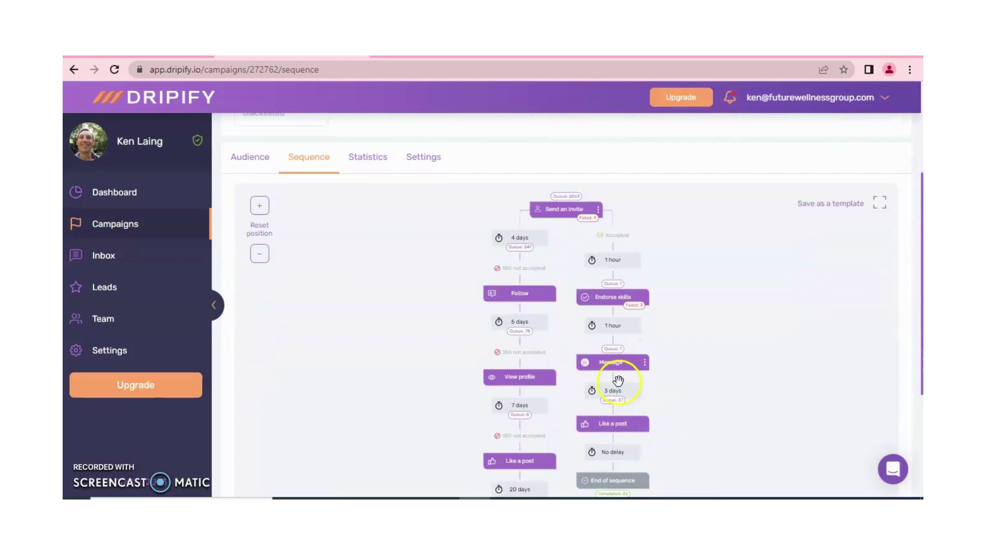
drag(920, 288, 921, 204)
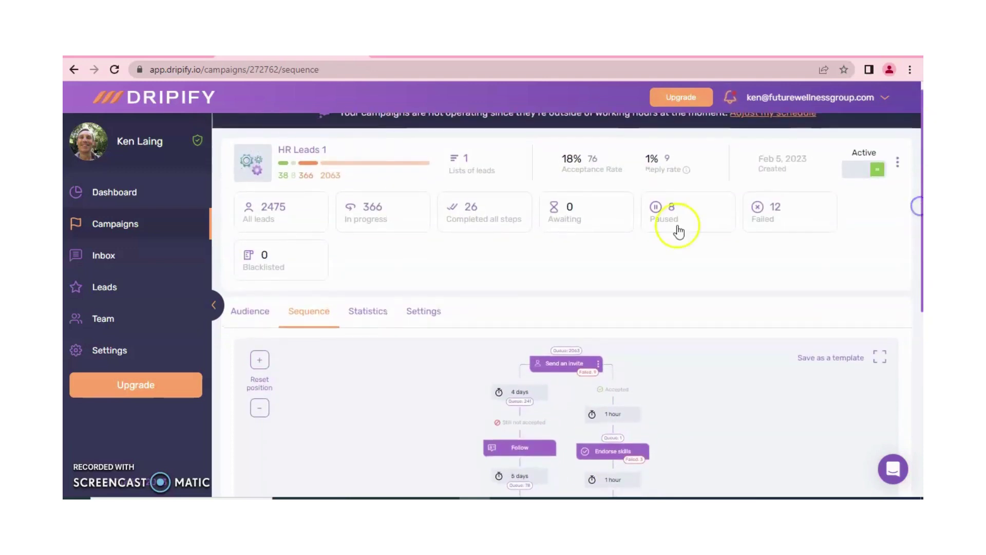
click(376, 321)
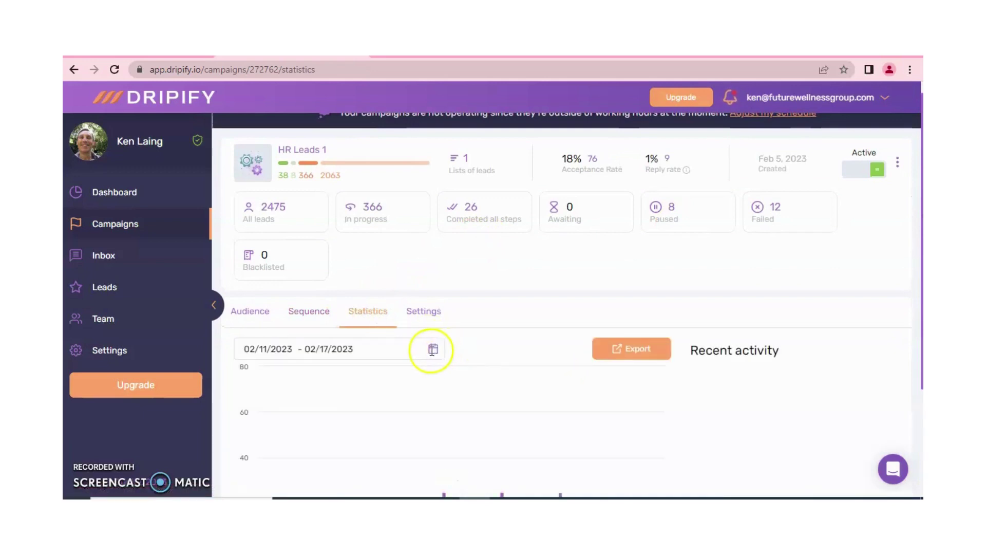
drag(919, 259, 920, 375)
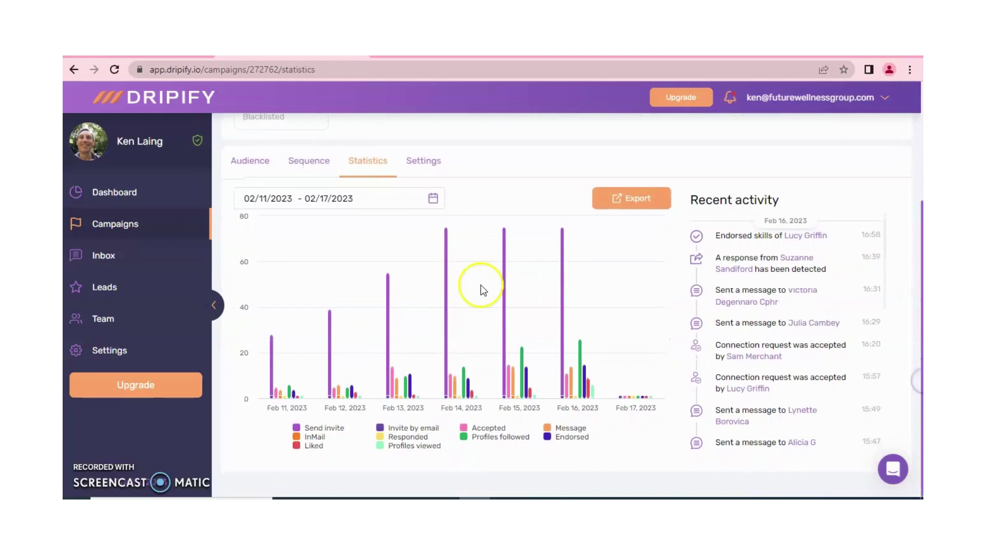
Check the HR Leads 1 campaign's settings and return to the list of all campaigns.
click(432, 159)
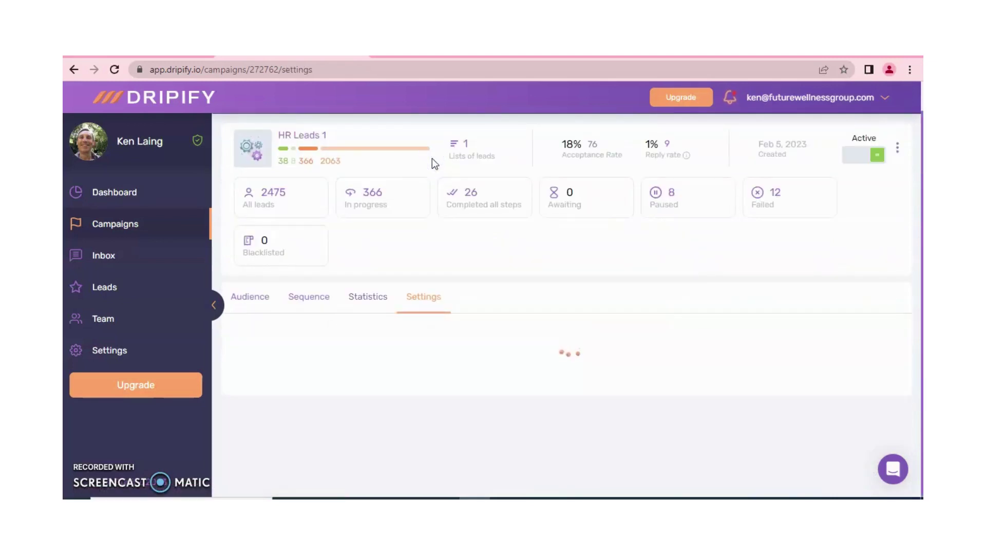
scroll(433, 158, down, 1)
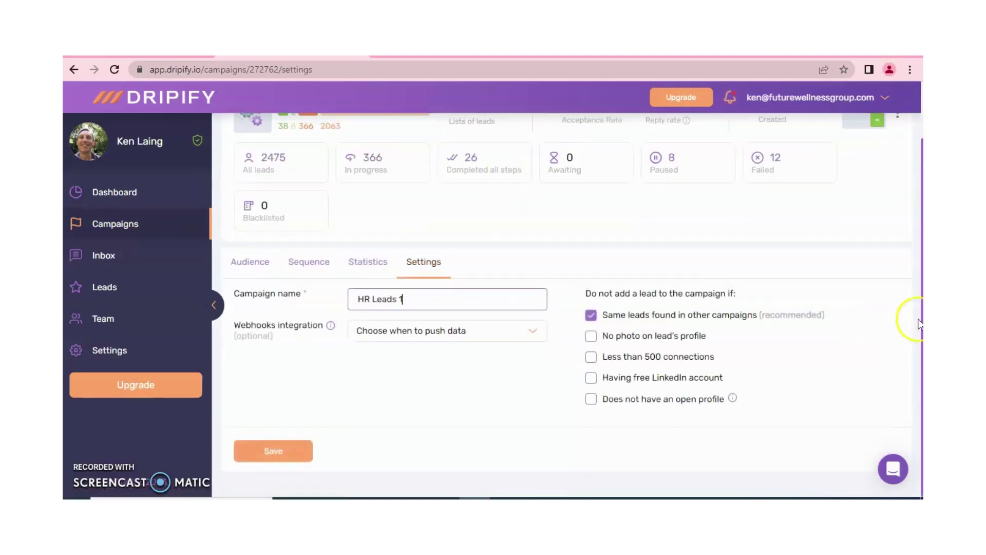
drag(920, 292, 921, 149)
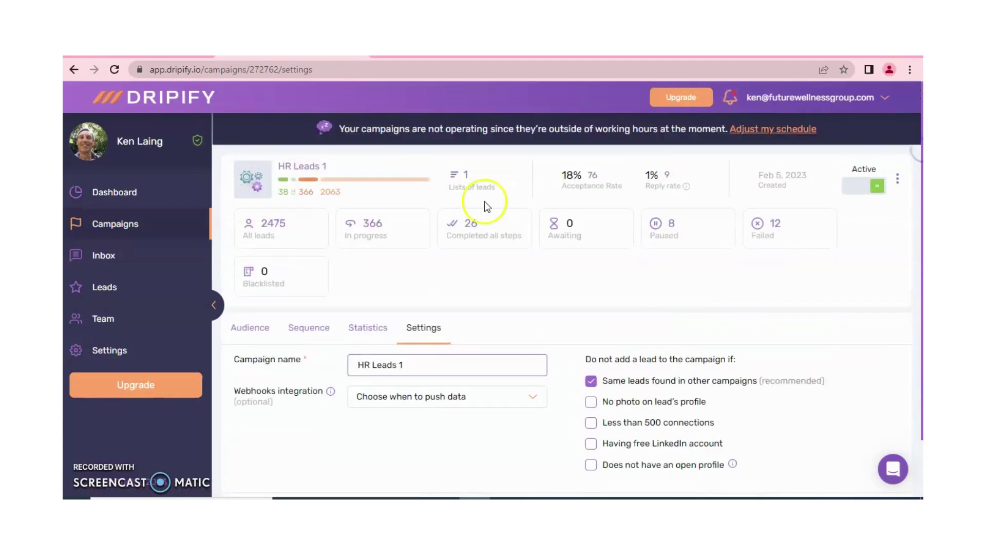
click(116, 225)
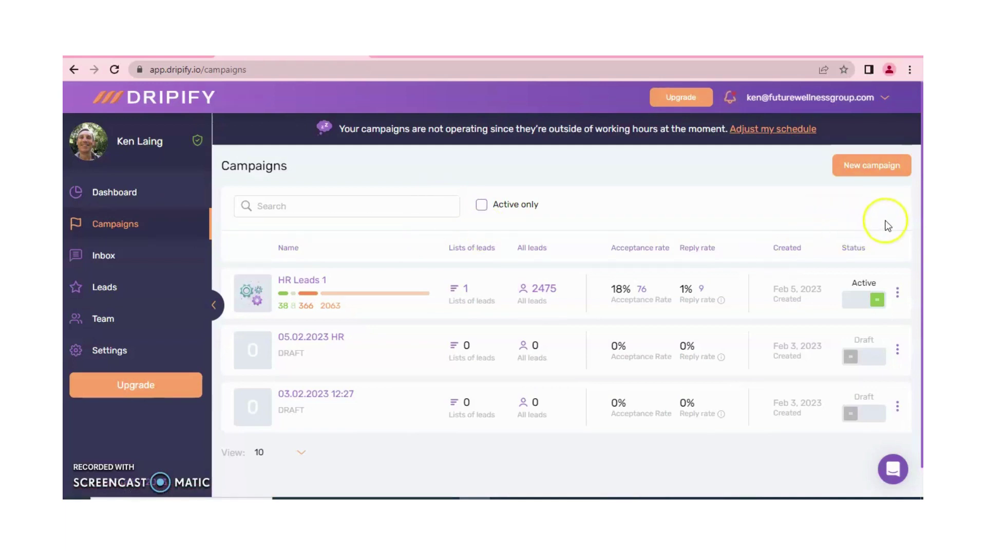
Start a new campaign and begin creating a list of leads for it.
click(865, 174)
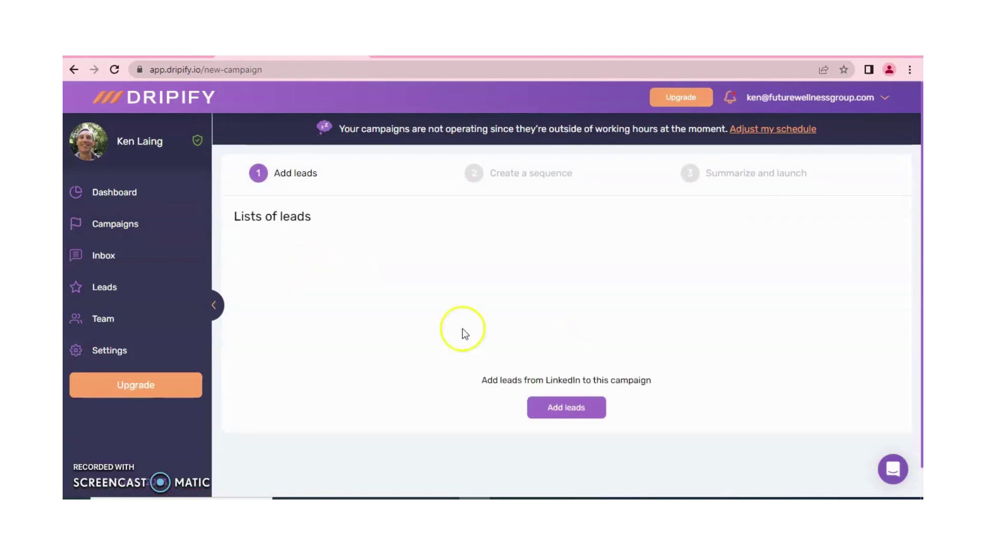
click(572, 418)
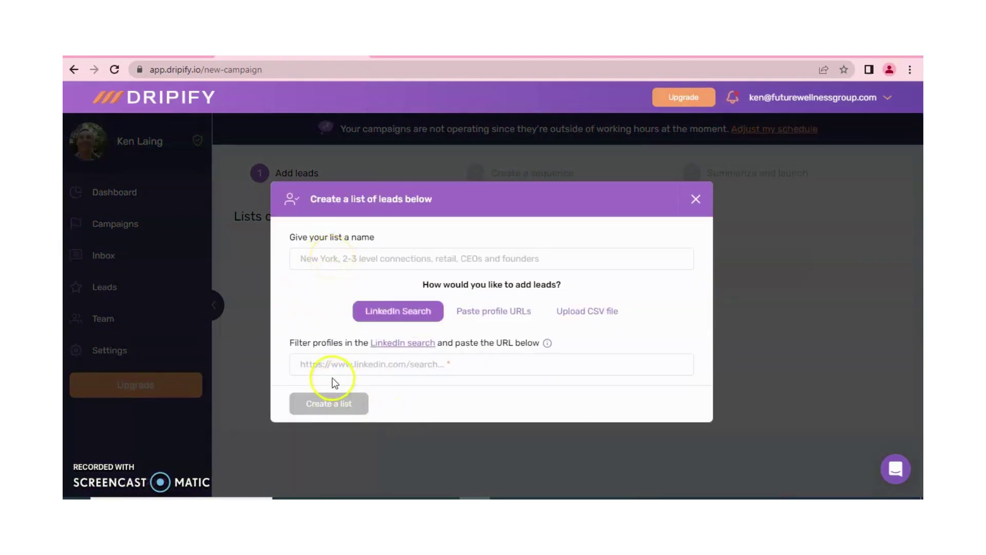
Switch to LinkedIn Sales Navigator, open the saved lead search HR Leads 1 and copy its web address.
click(242, 158)
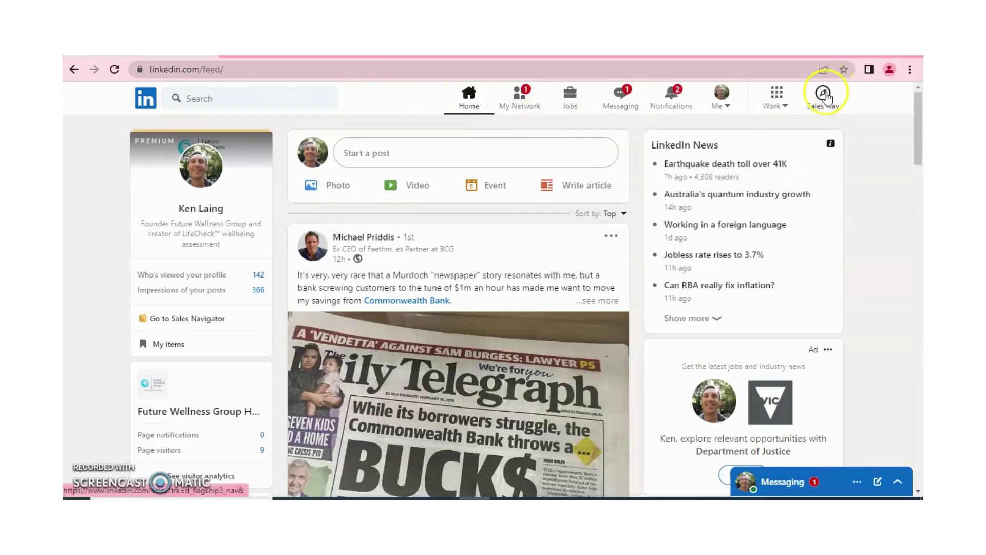
click(822, 93)
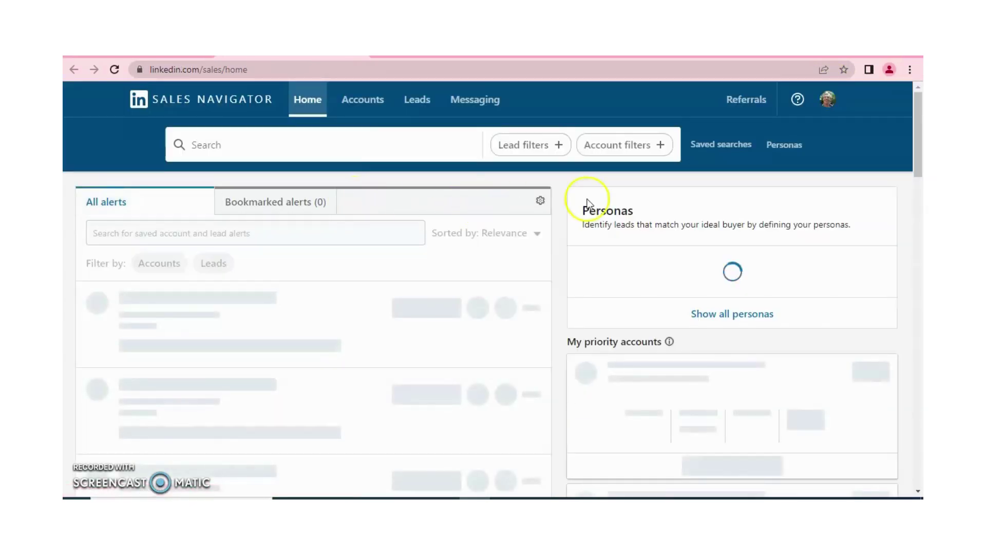
click(726, 146)
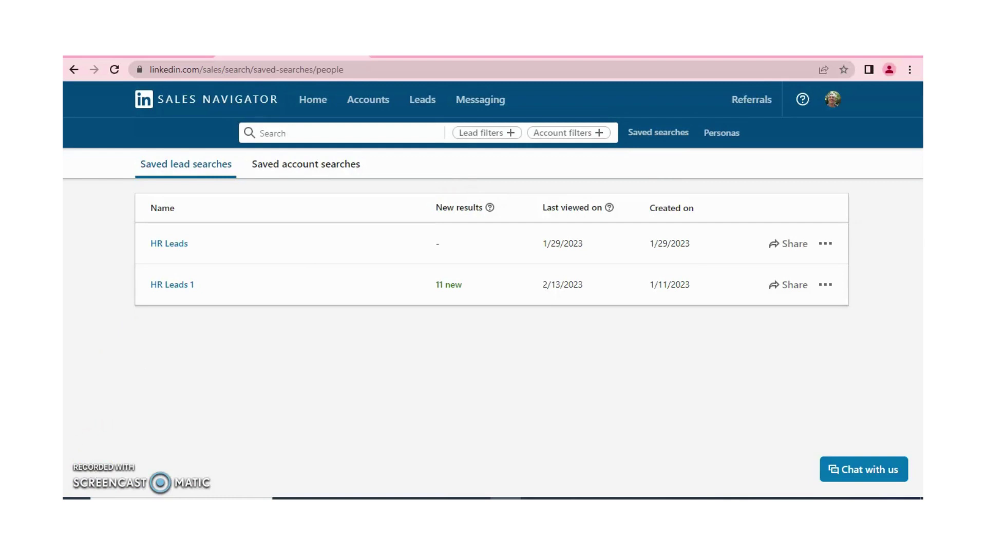
click(175, 288)
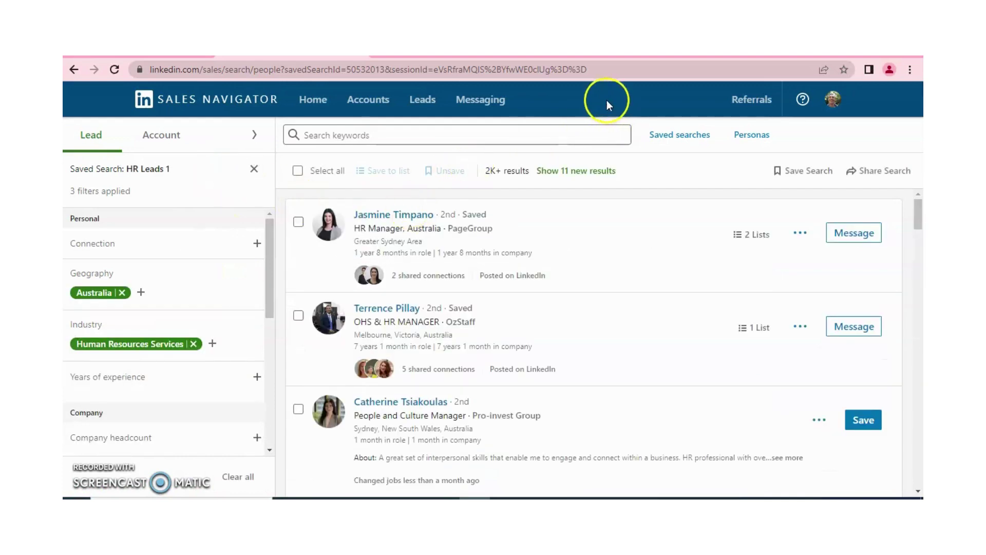
click(599, 72)
key(ctrl+c)
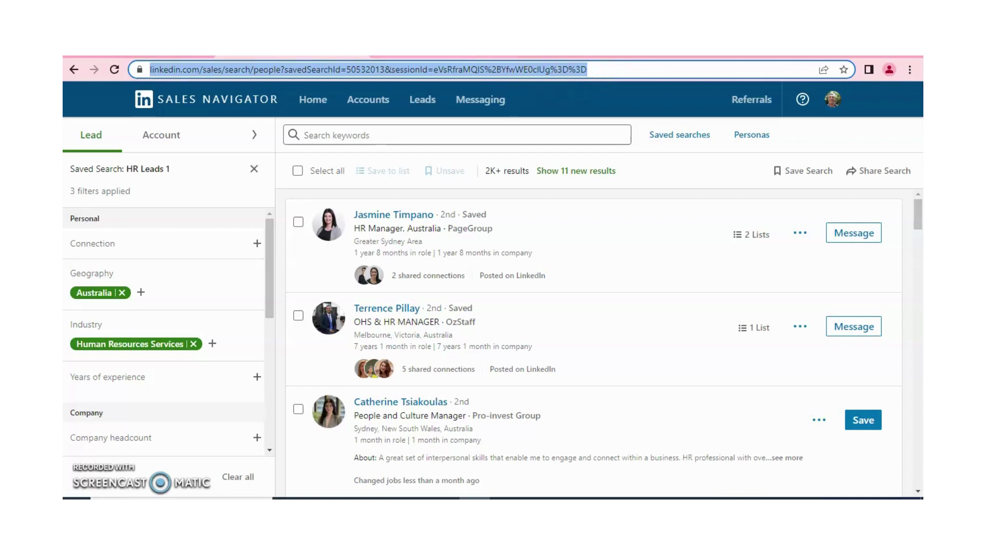
Back in Dripify, create the lead list "HR Lead 1 connection" from the copied LinkedIn search URL with the maximum number of leads.
click(443, 52)
click(385, 255)
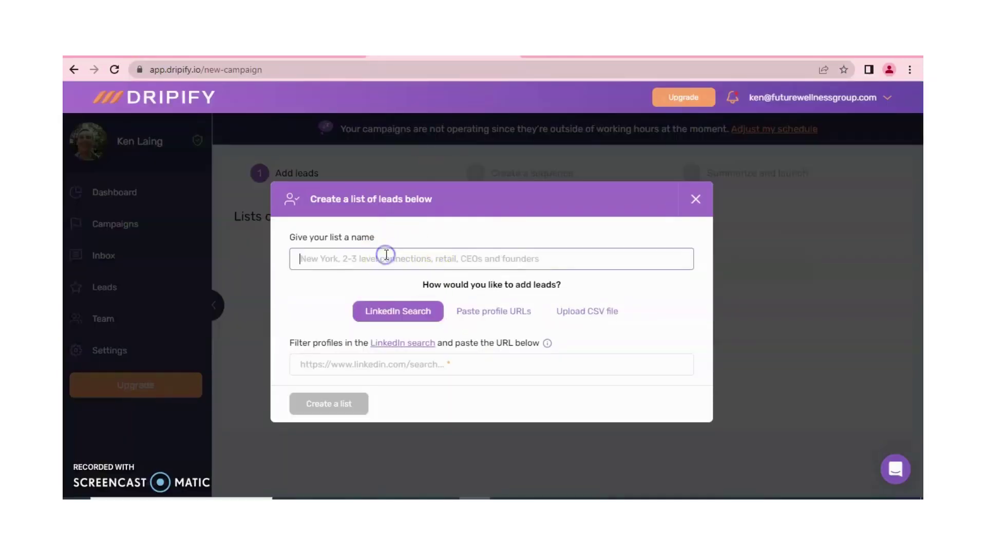
text(HR Lead 1 connection)
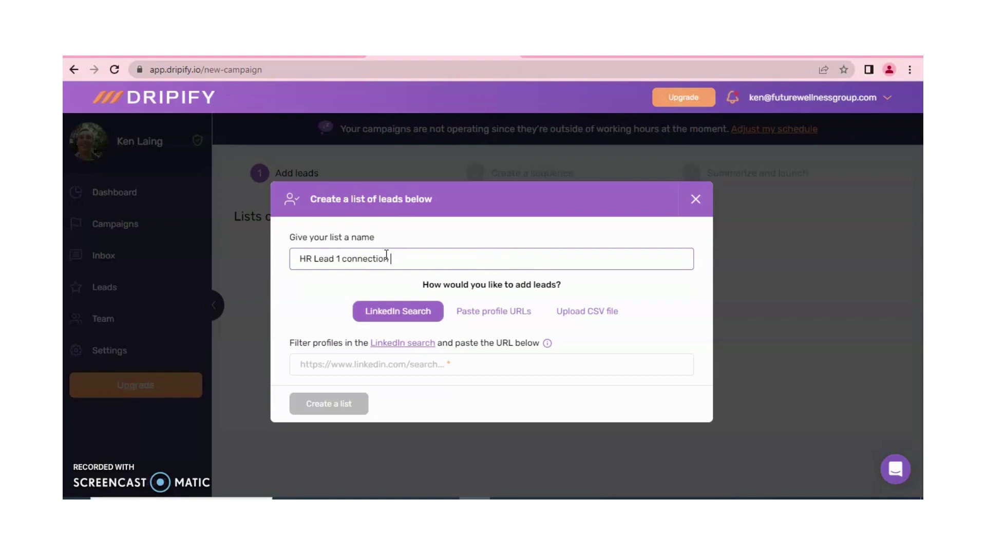
click(385, 365)
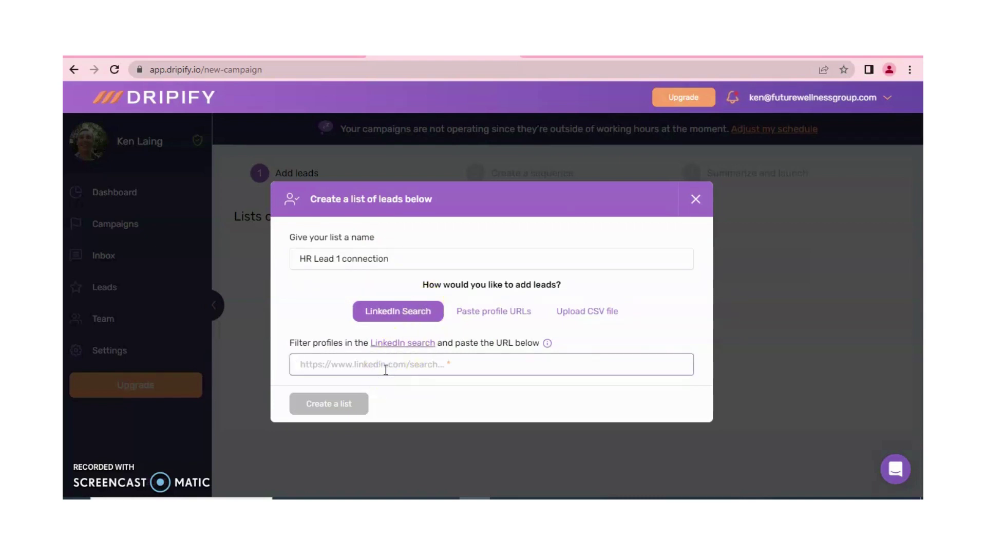
key(ctrl+v)
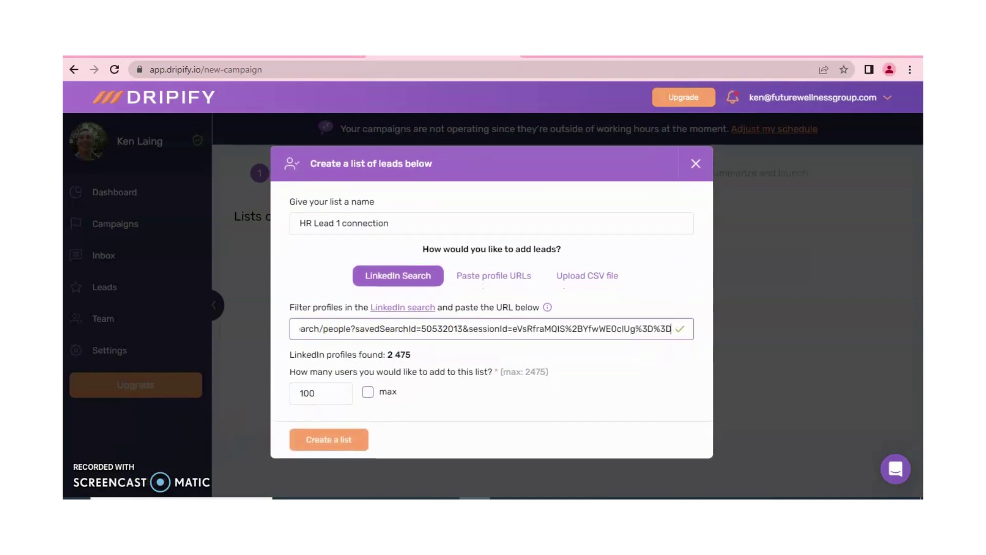
click(370, 396)
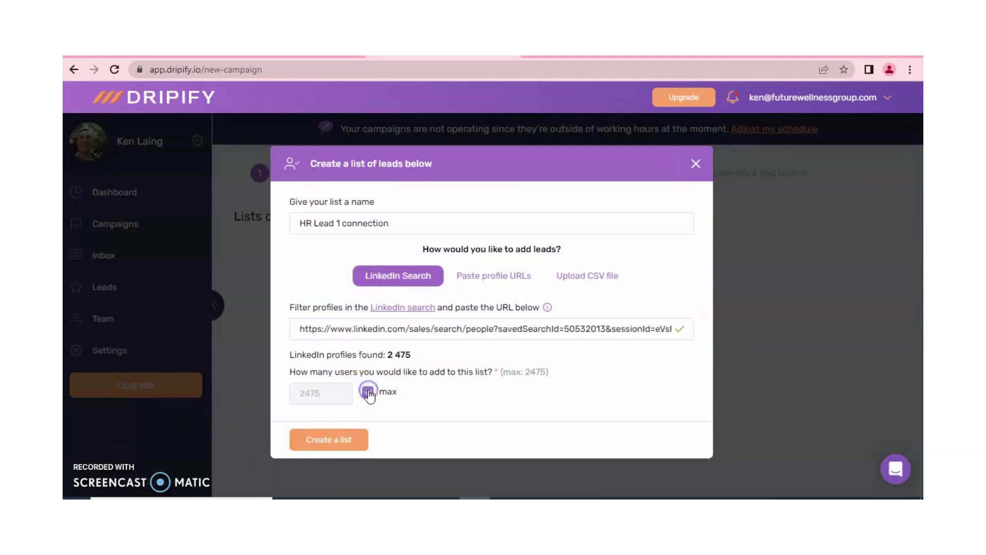
click(358, 449)
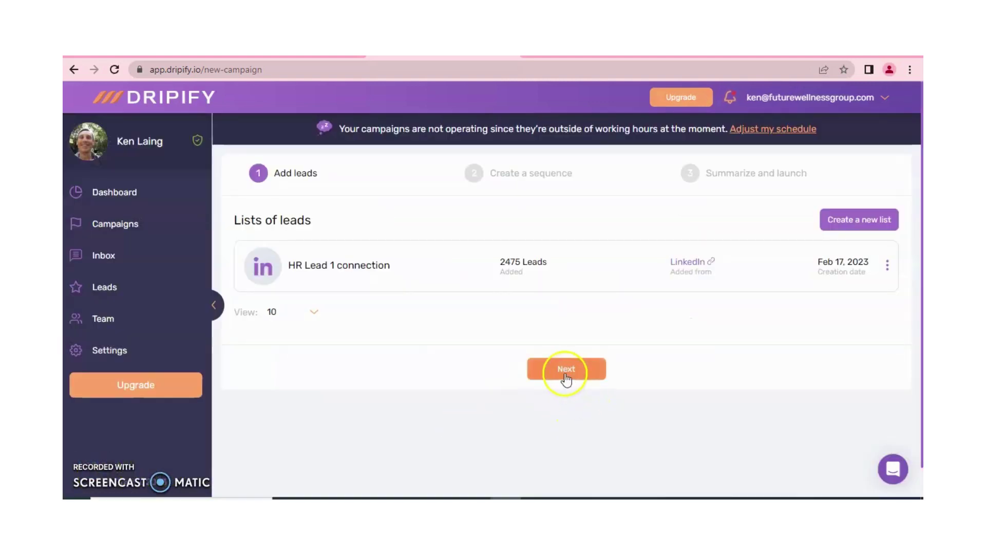
Proceed to the sequence stage, preview the Lead Generation template and apply it to the campaign.
click(566, 374)
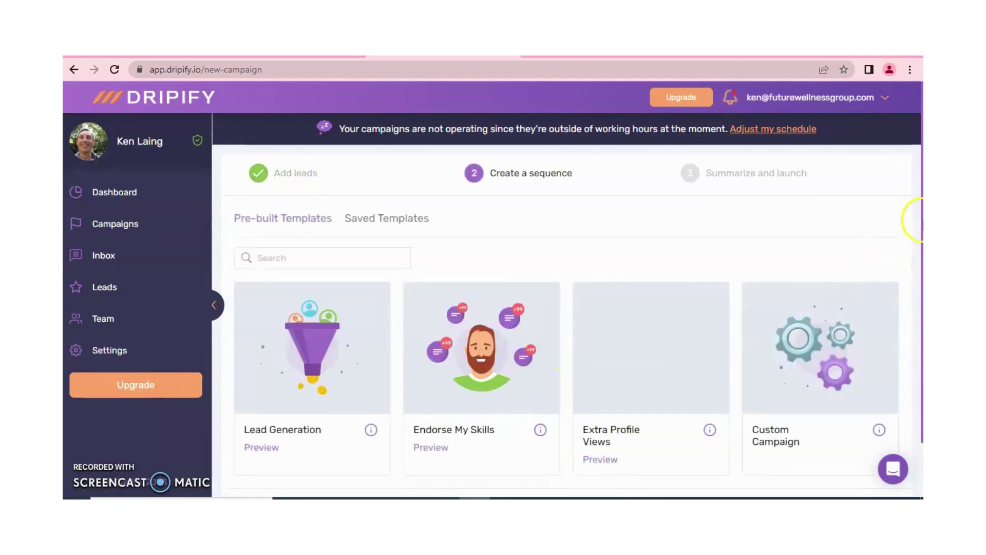
drag(920, 214, 919, 268)
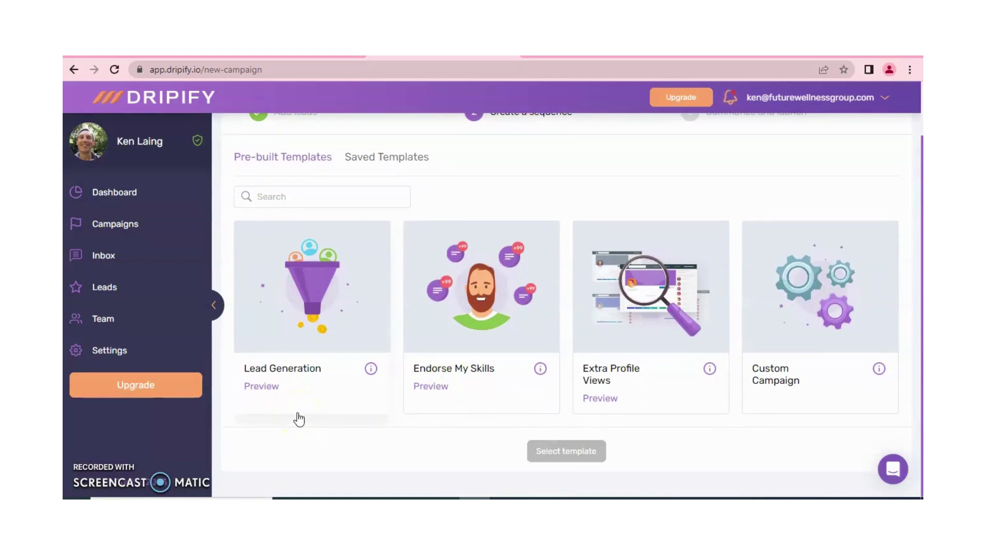
click(269, 392)
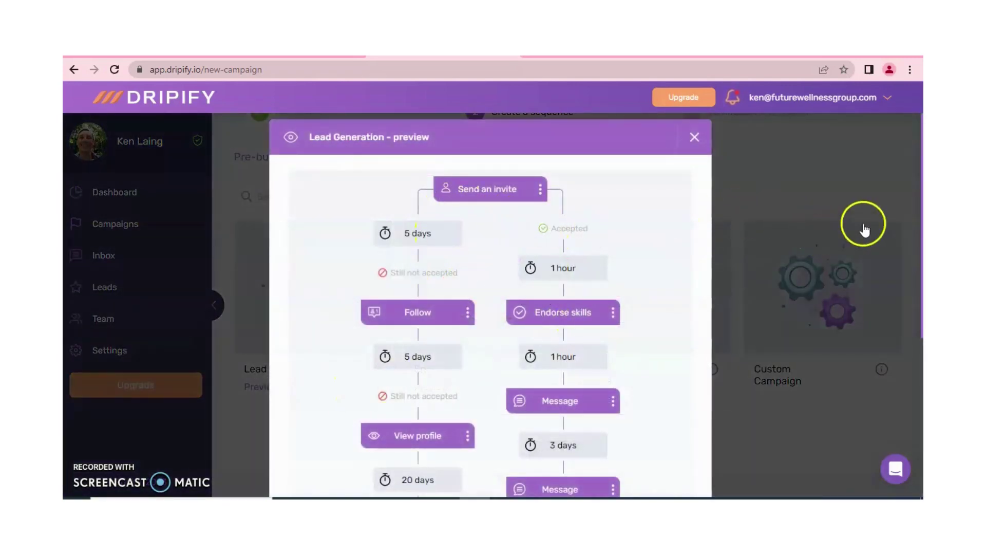
click(919, 256)
click(265, 386)
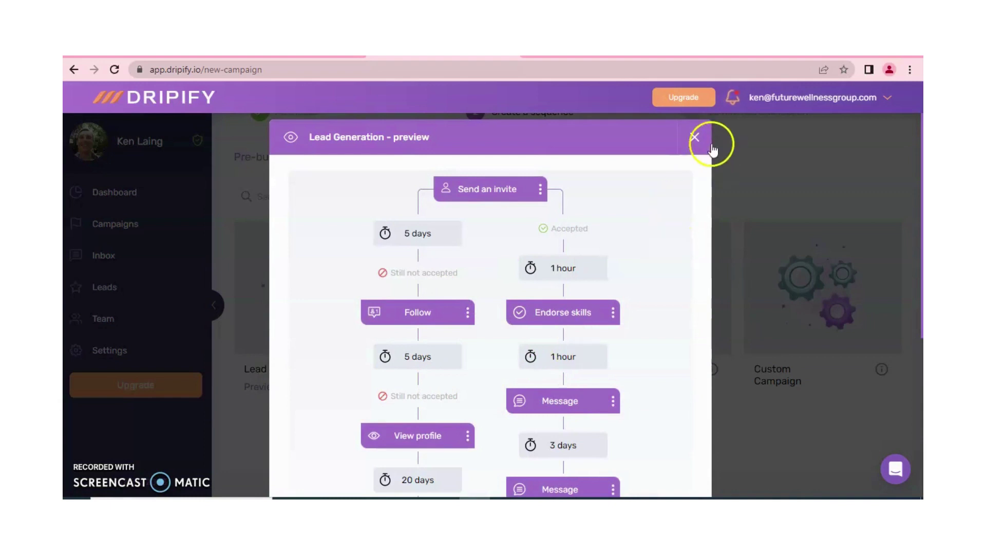
click(919, 200)
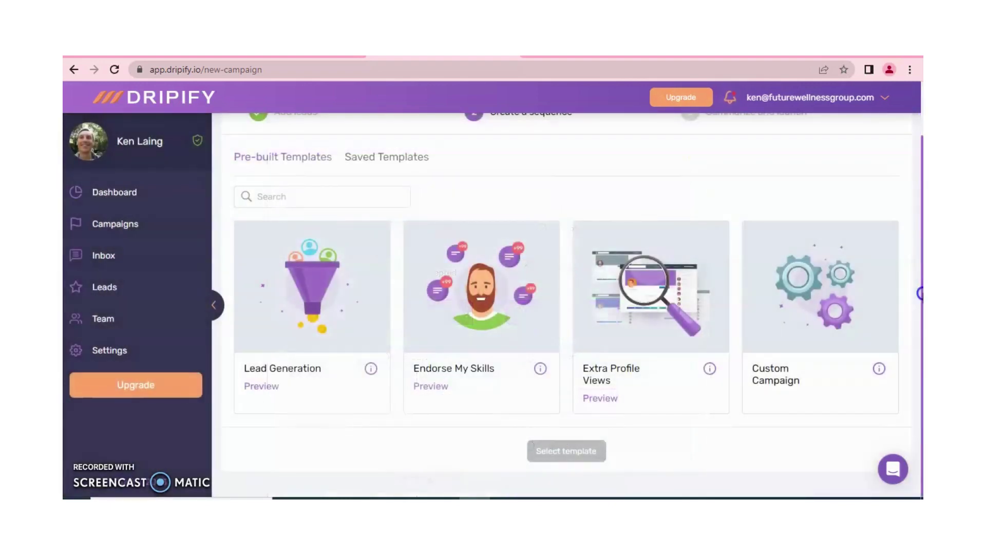
click(322, 381)
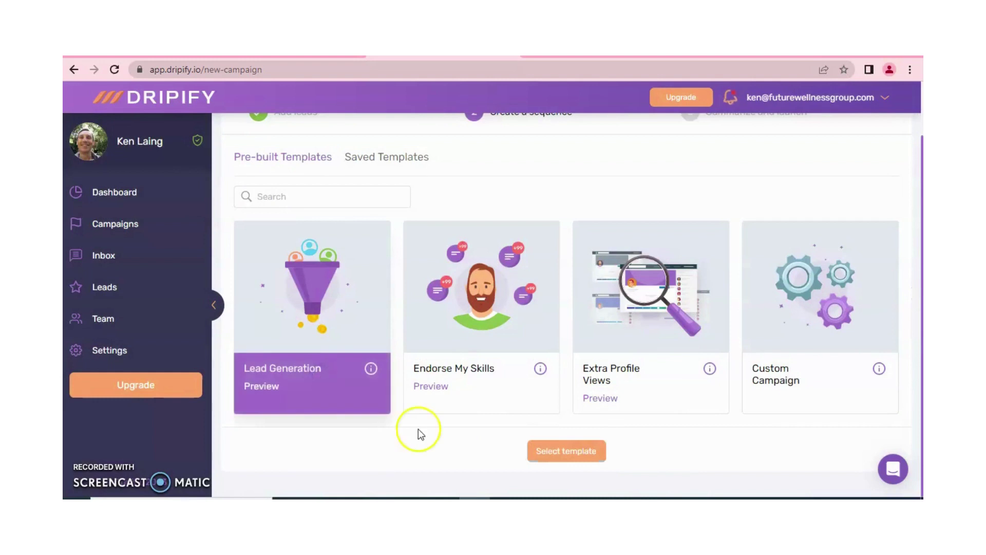
click(585, 457)
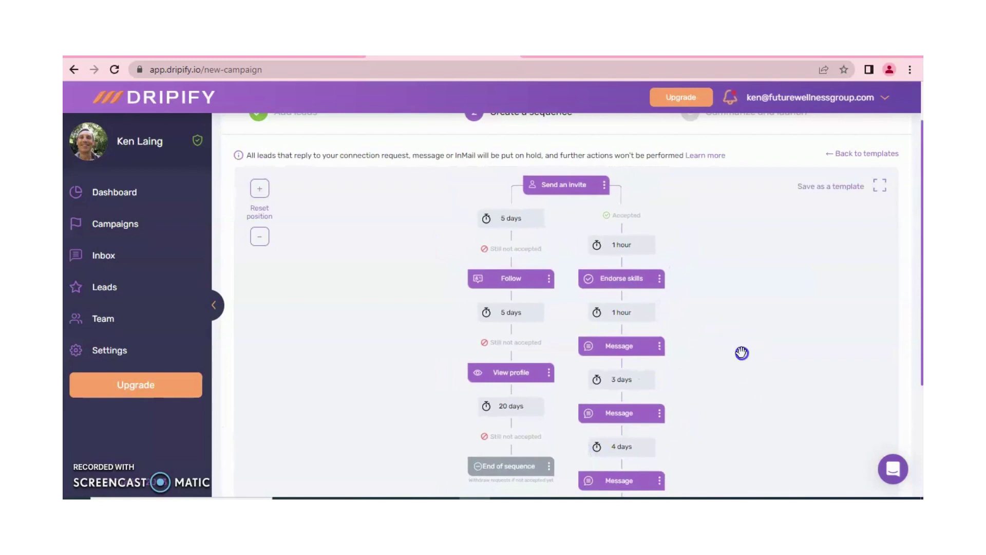
Examine the personalized note options of the Send an invite action and the delay that follows an accepted invite.
click(563, 197)
click(552, 375)
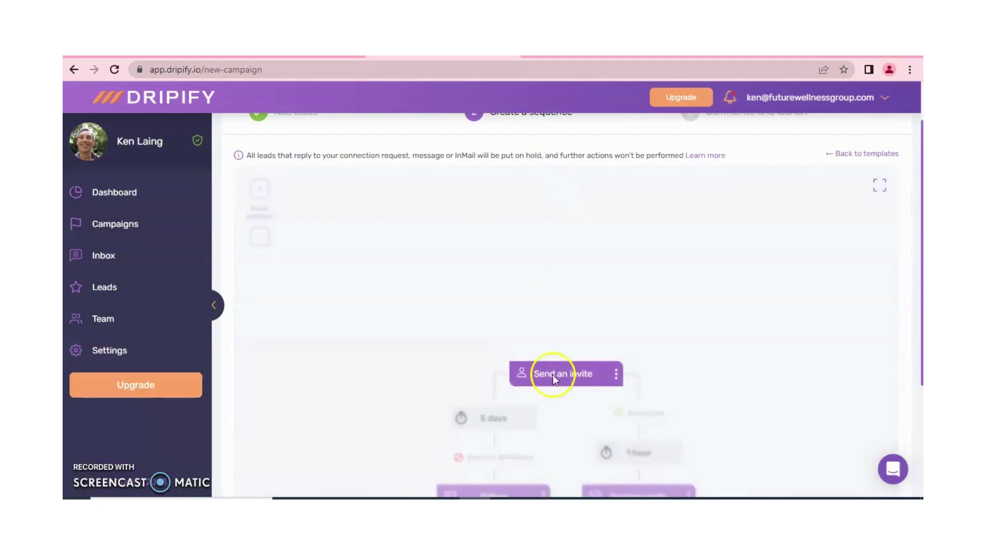
click(572, 190)
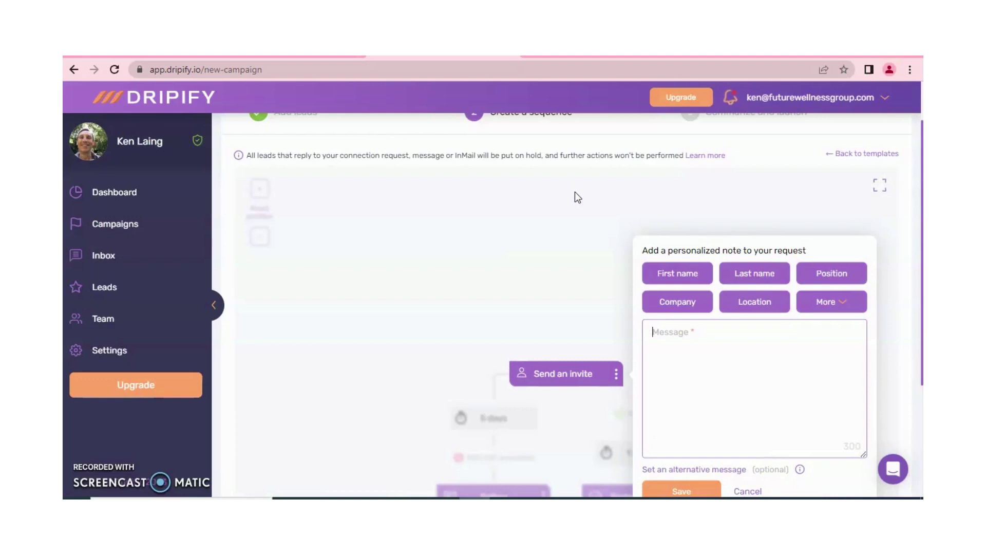
click(576, 194)
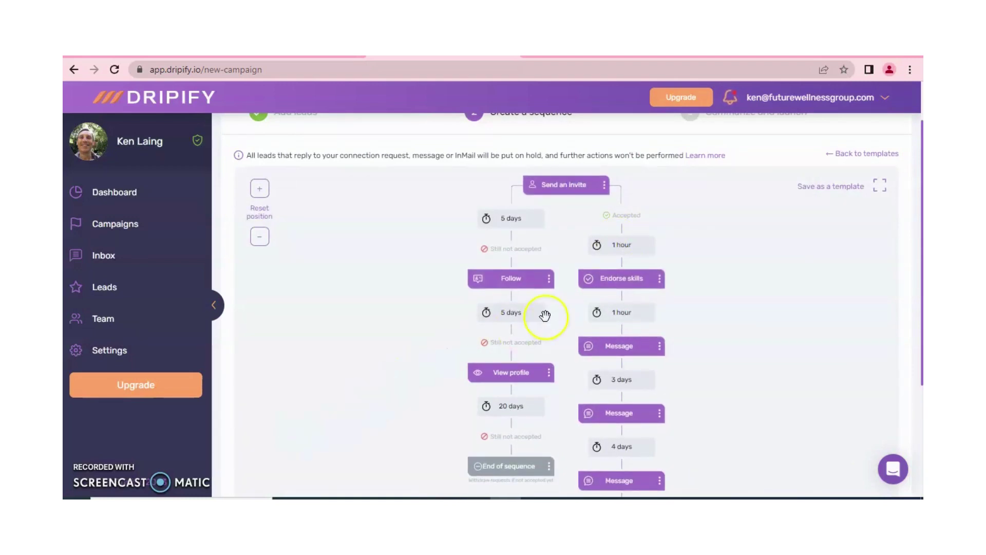
click(599, 252)
click(706, 239)
Remove the second Message action and everything following it from the accepted branch of the sequence.
drag(921, 324, 920, 380)
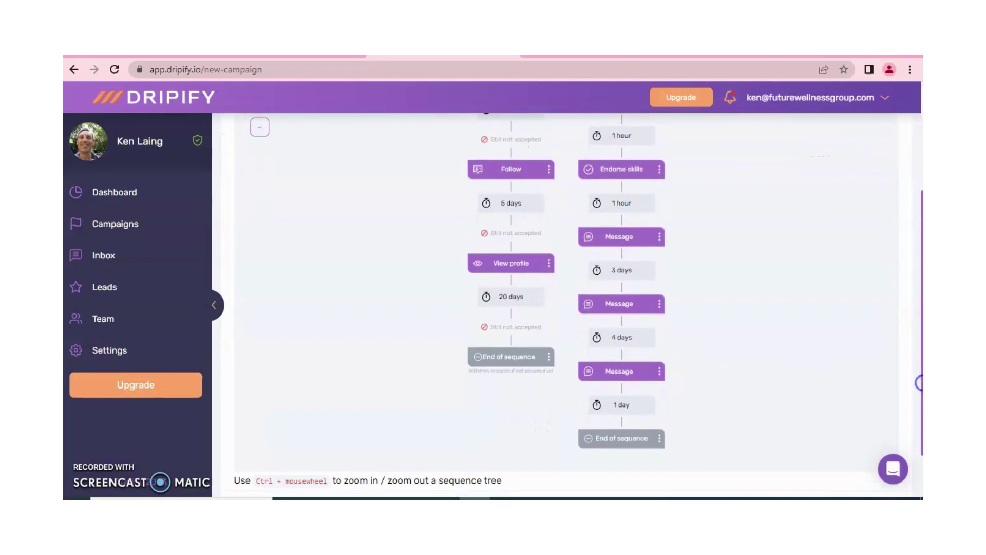
click(658, 305)
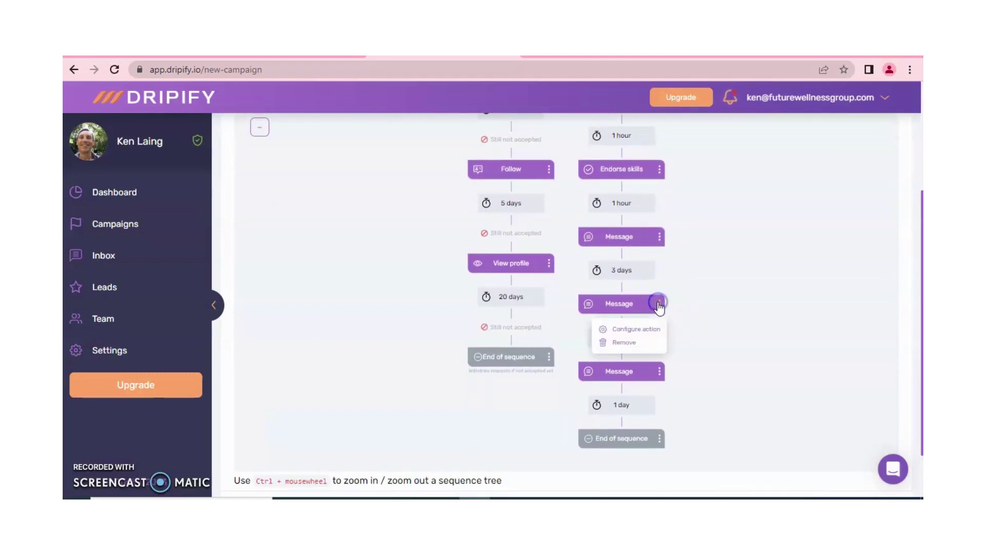
click(623, 342)
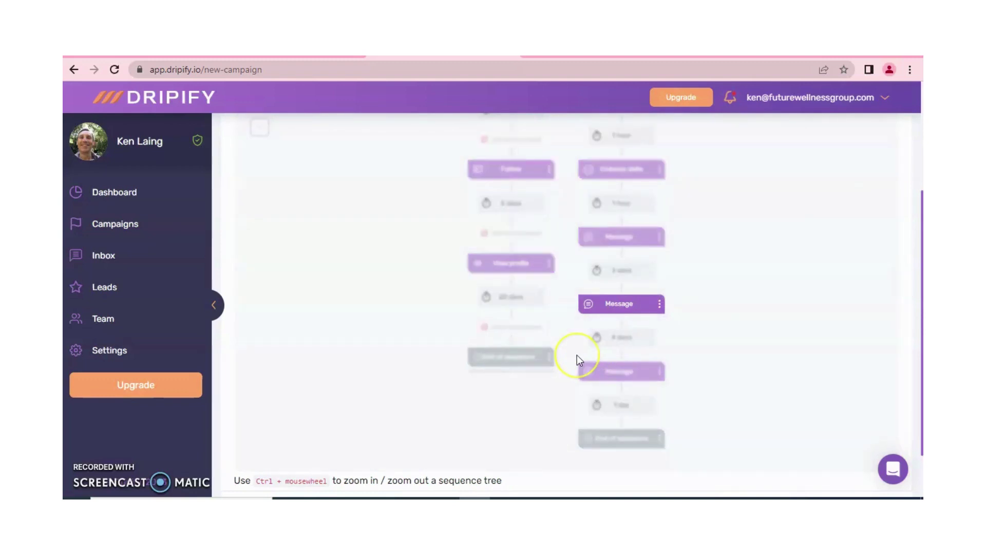
click(574, 276)
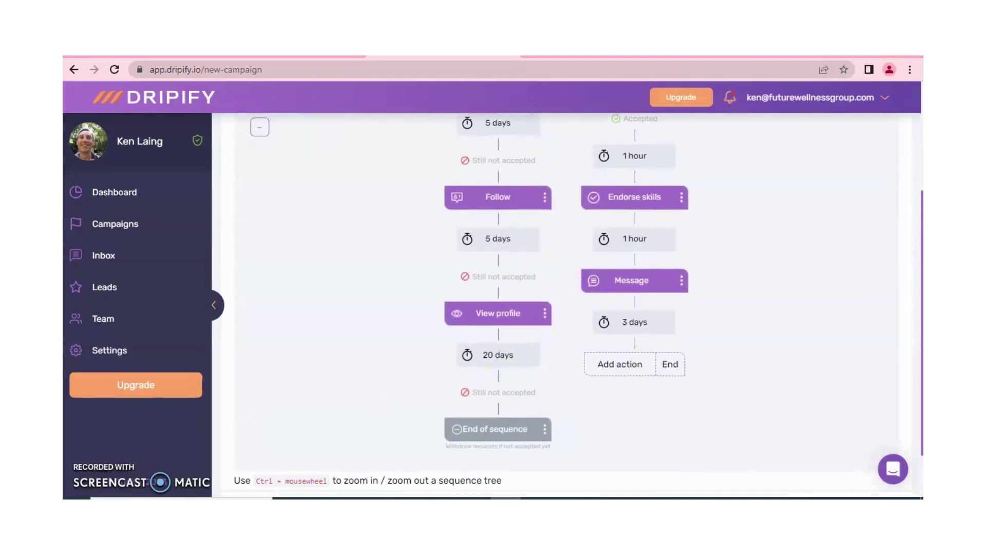
Configure the remaining Message action with a %%first_name%% greeting, the LifeCheck™ employee health pitch and the Calendly booking link, and save it.
right_click(917, 222)
click(915, 207)
scroll(565, 308, up, 3)
scroll(565, 308, down, 2)
click(614, 321)
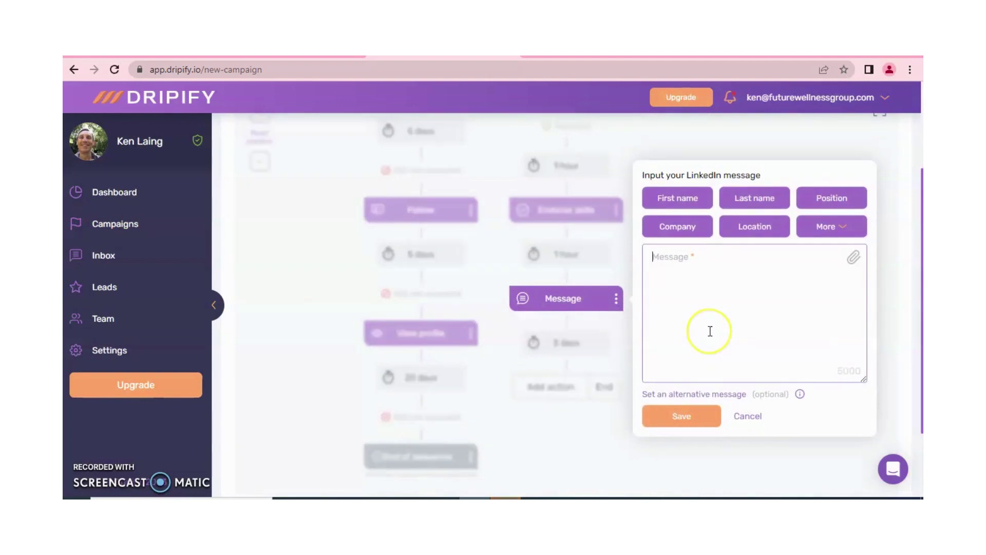
text(Hello %%first_name%%  As you know, company success depends on productivity and employee well-being. LifeCheck™ predicts employee health. This is not an EAP. I'd love to explain how we can help your business. Here's my calendly link to book a call.  https://calendly.com/lifecheck/business-and-wellness-with-lifecheck  I look forward to chatting soon!)
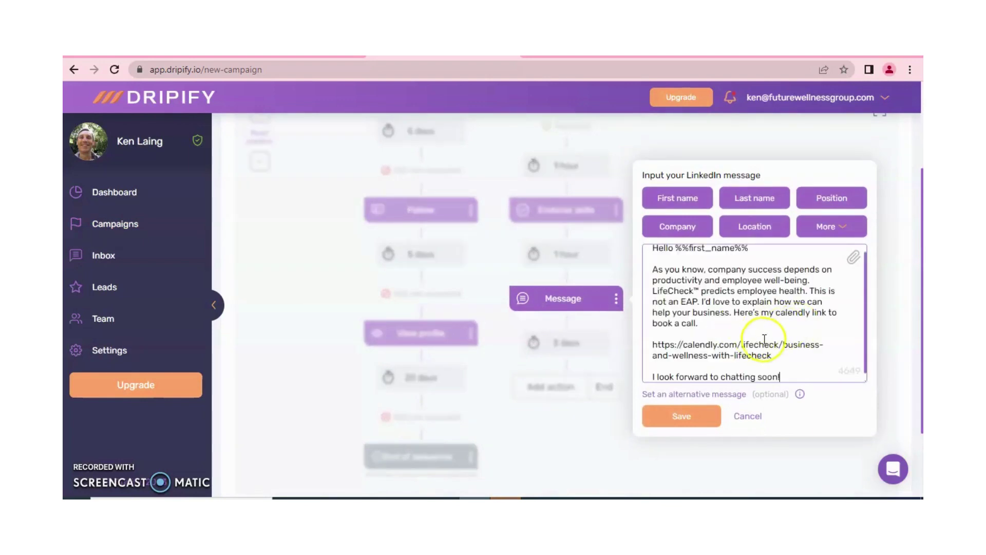
key(ctrl+Home)
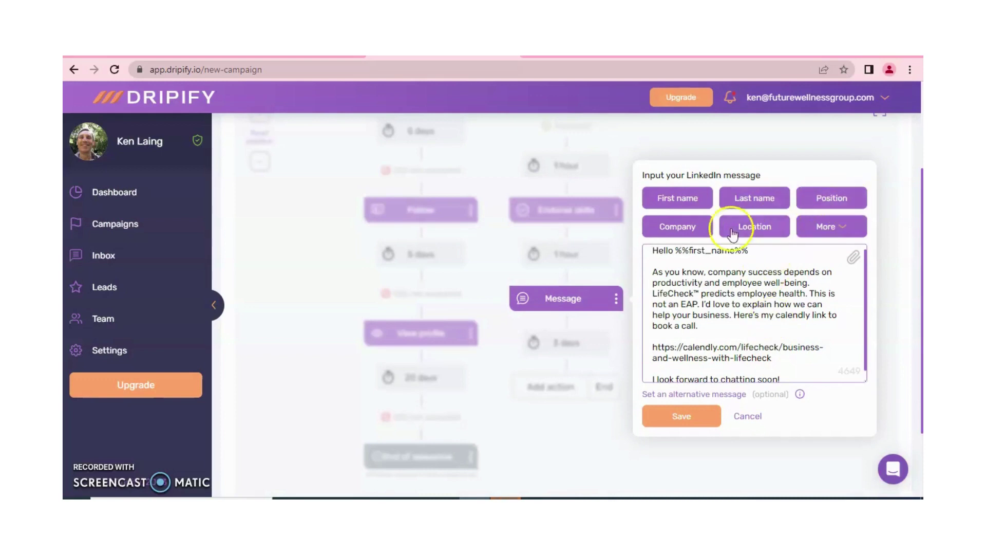
click(839, 229)
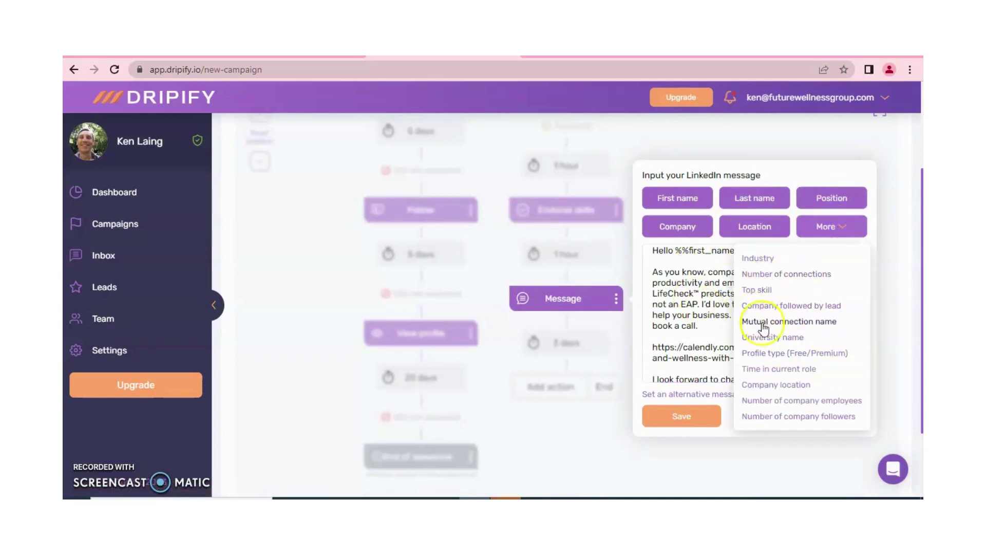
click(724, 334)
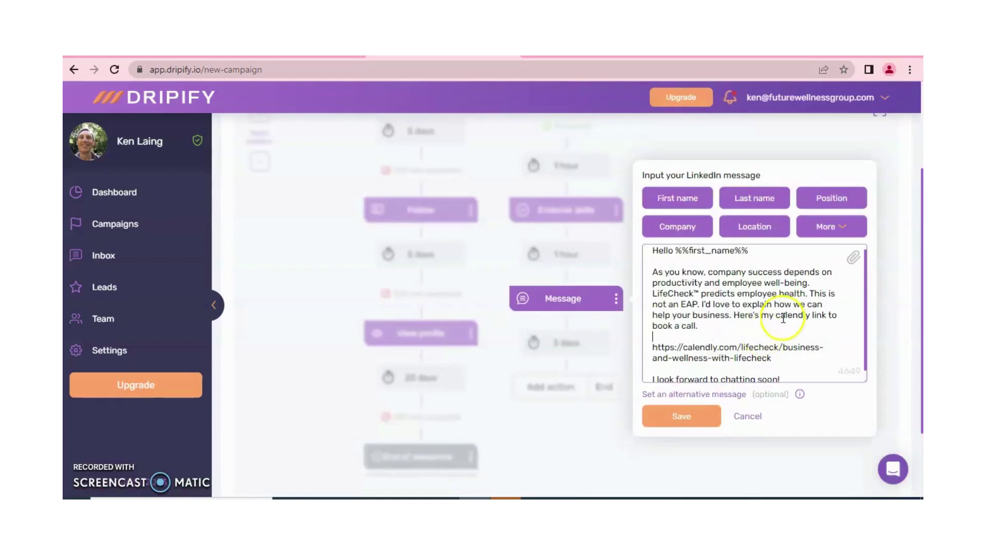
click(714, 426)
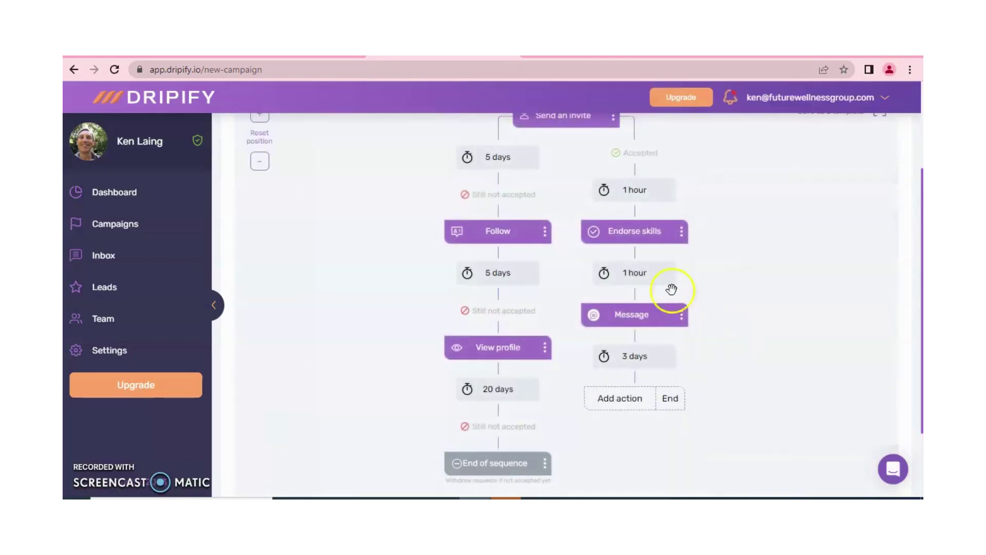
Set the delay between the Endorse skills and Message actions in the accepted branch to 2 days.
click(604, 273)
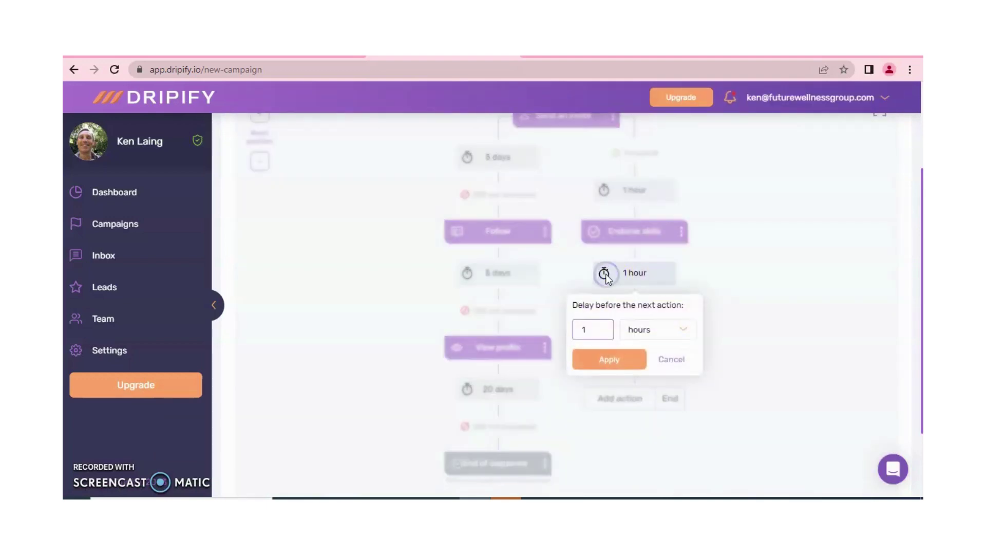
key(BackSpace)
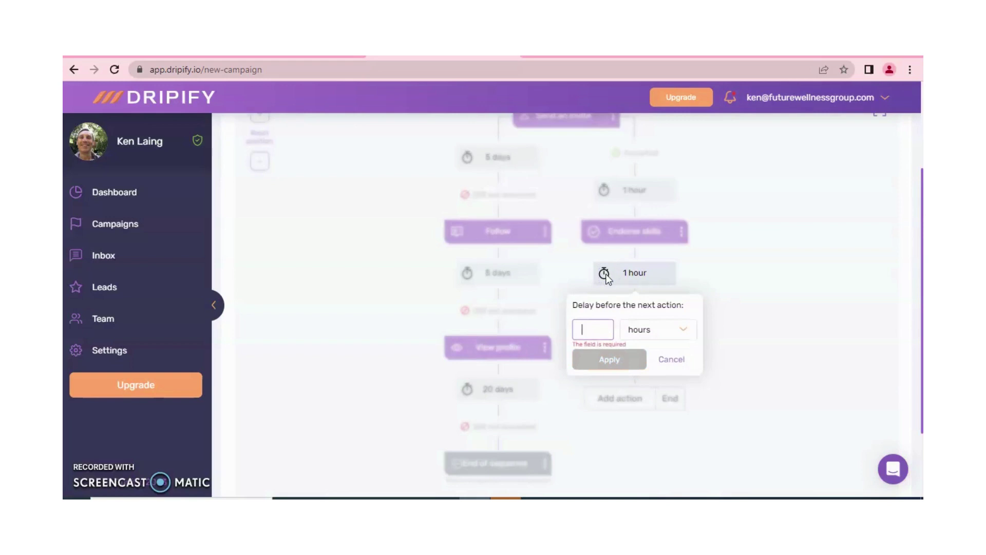
text(2)
click(666, 337)
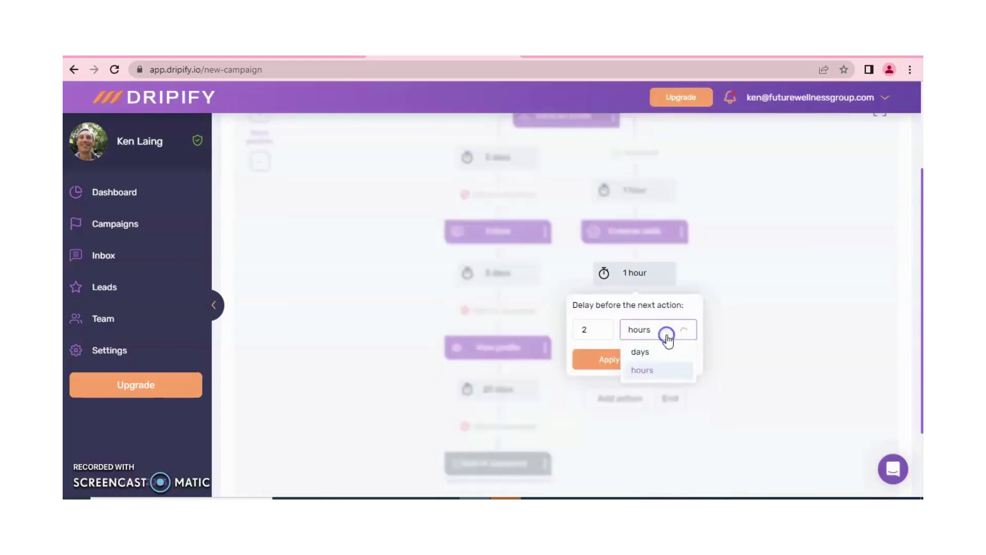
click(661, 360)
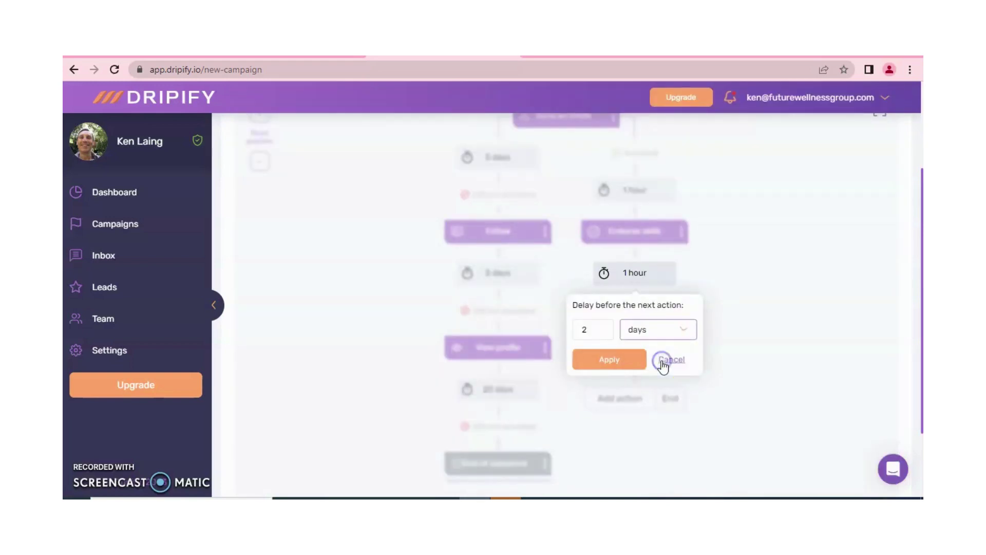
click(623, 366)
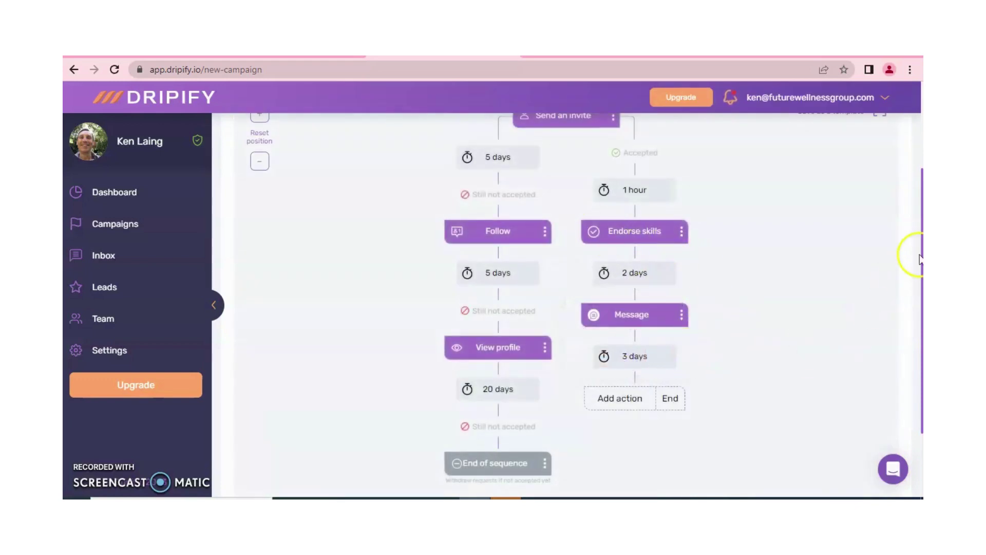
Add a Like a post action after the Message action's delay in the accepted branch.
drag(921, 253, 920, 324)
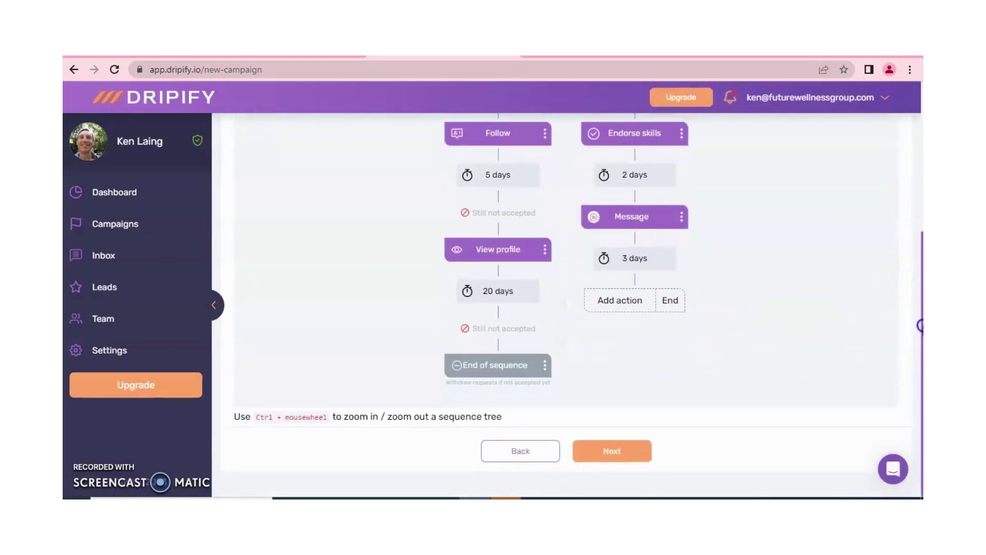
click(634, 309)
scroll(642, 291, down, 1)
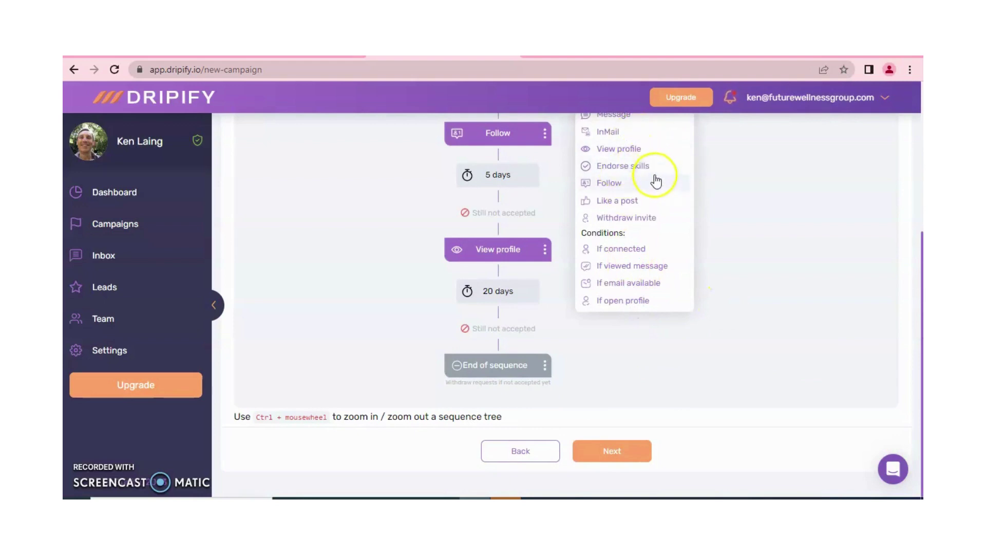
click(645, 202)
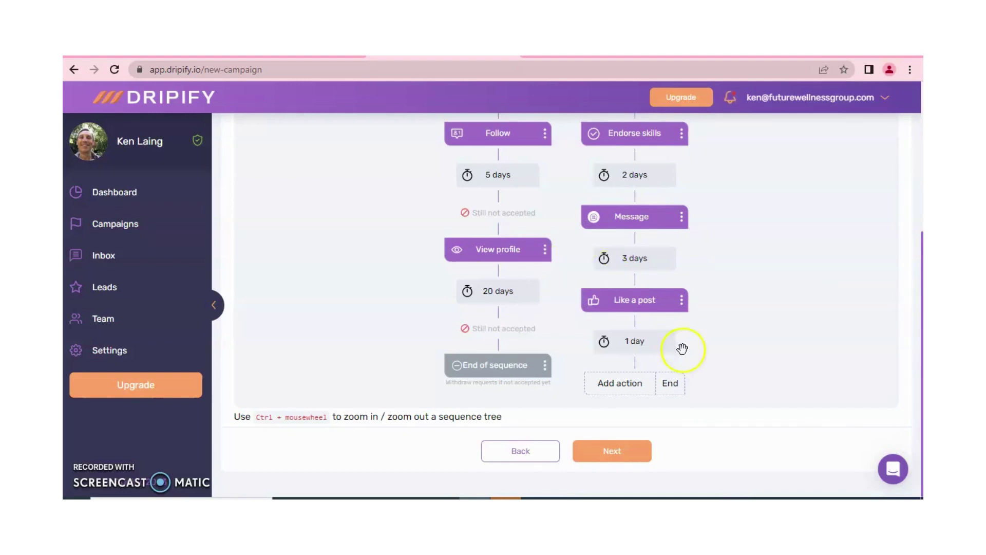
Review the sequence from the start, checking the Send an invite note options and the accepted branch's Message action without changing them.
click(626, 386)
drag(920, 316, 912, 223)
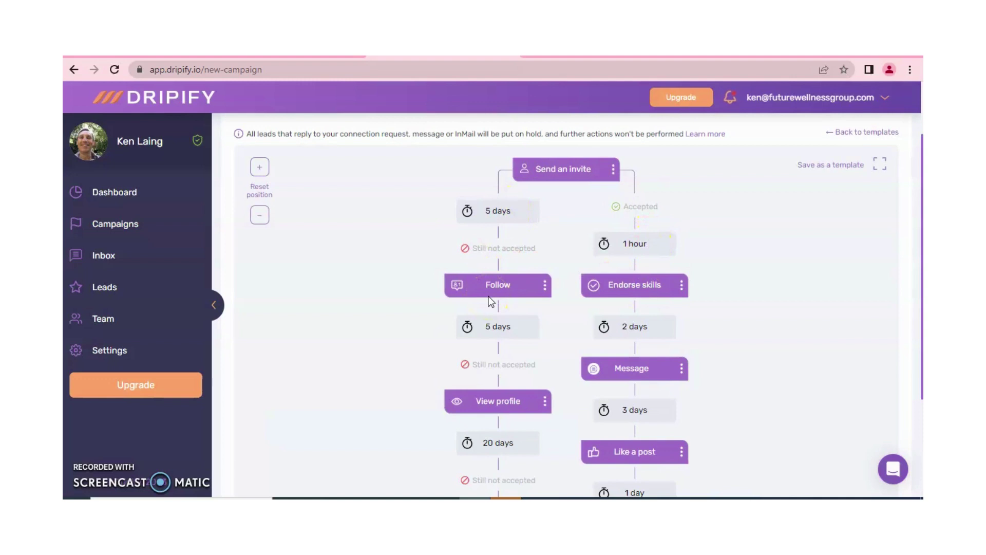
click(567, 172)
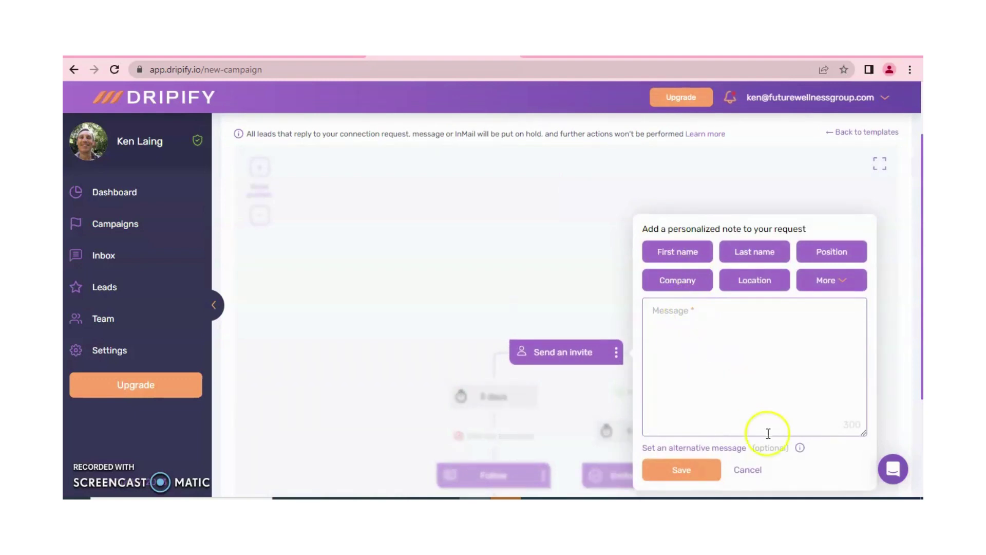
click(749, 470)
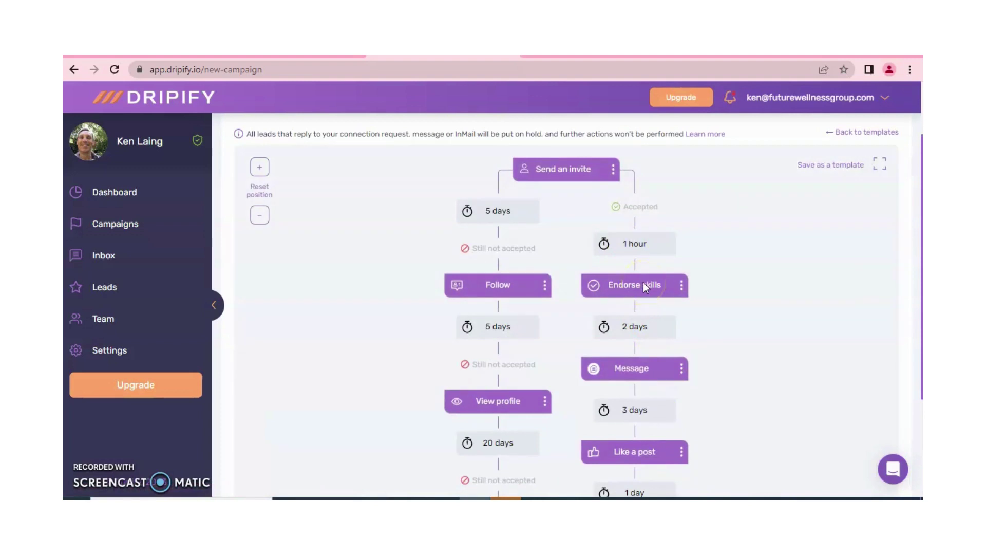
click(642, 380)
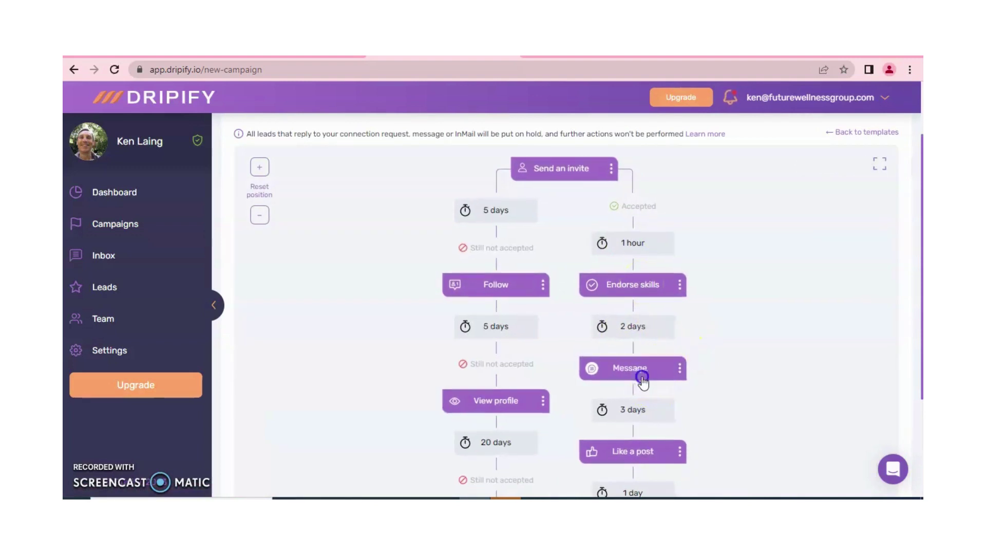
click(701, 201)
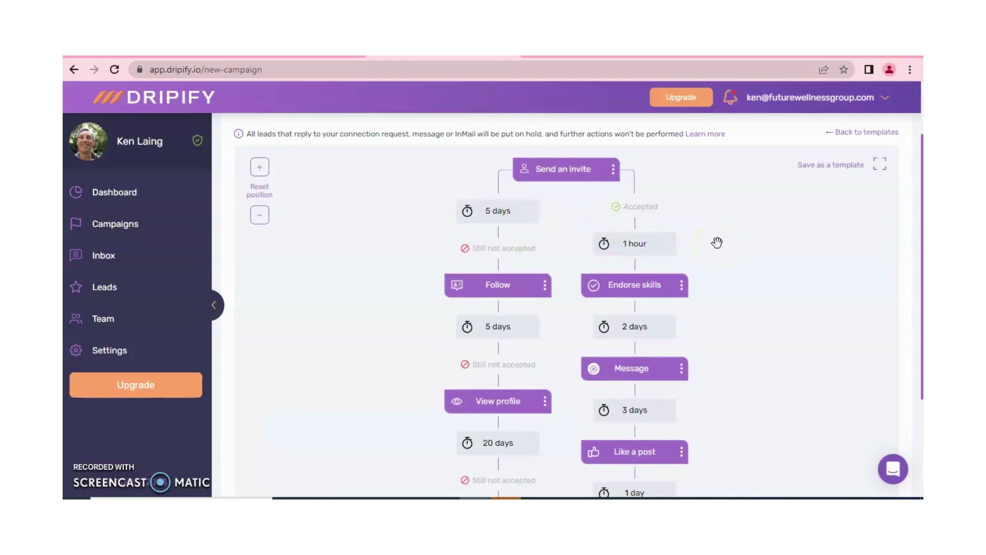
Set the delay between Send an invite and Follow in the not-accepted branch to 4 days.
drag(917, 214, 920, 255)
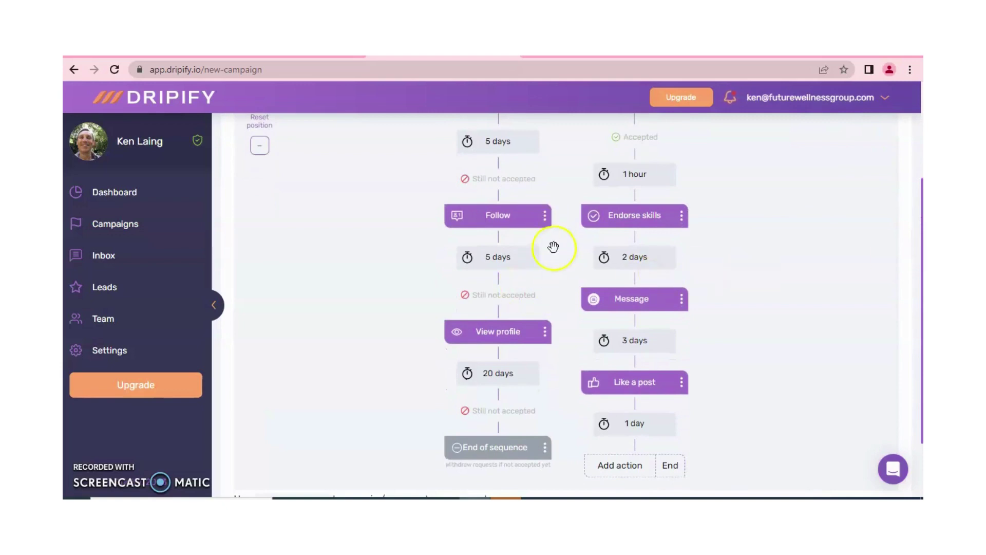
click(468, 146)
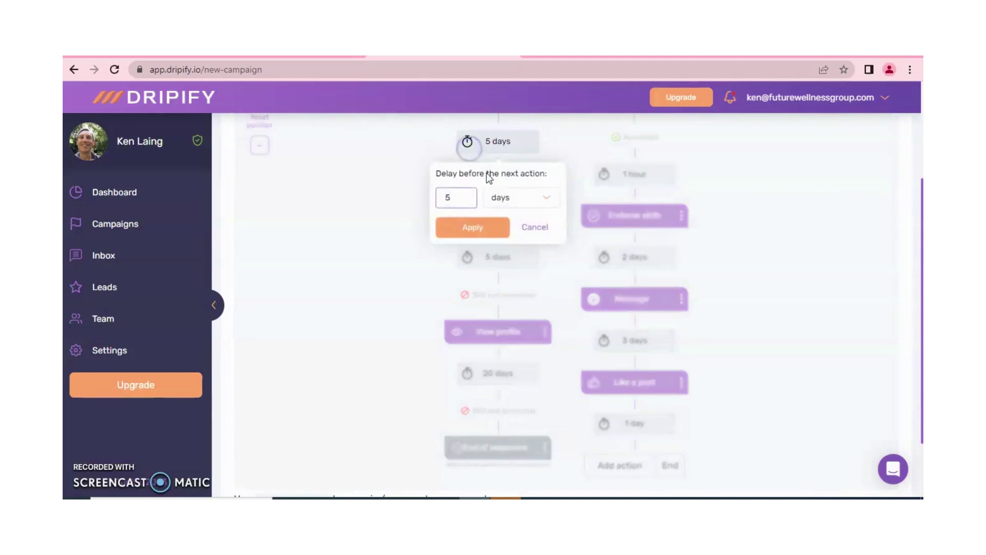
key(BackSpace)
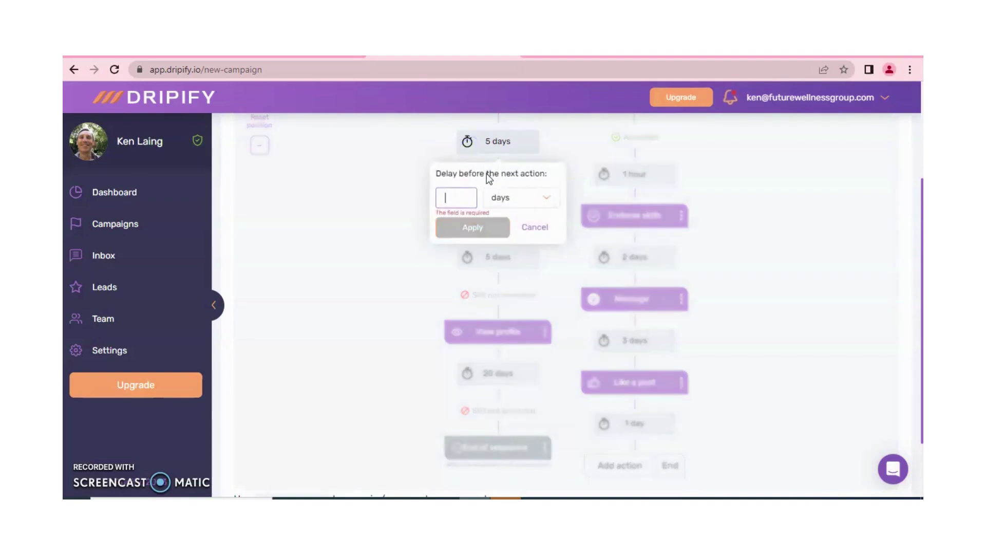
text(4)
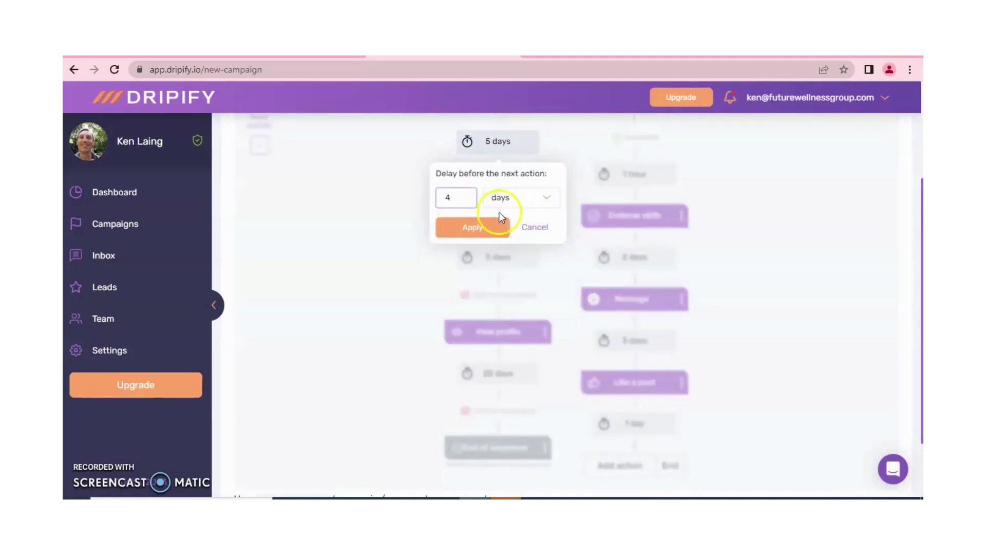
click(487, 223)
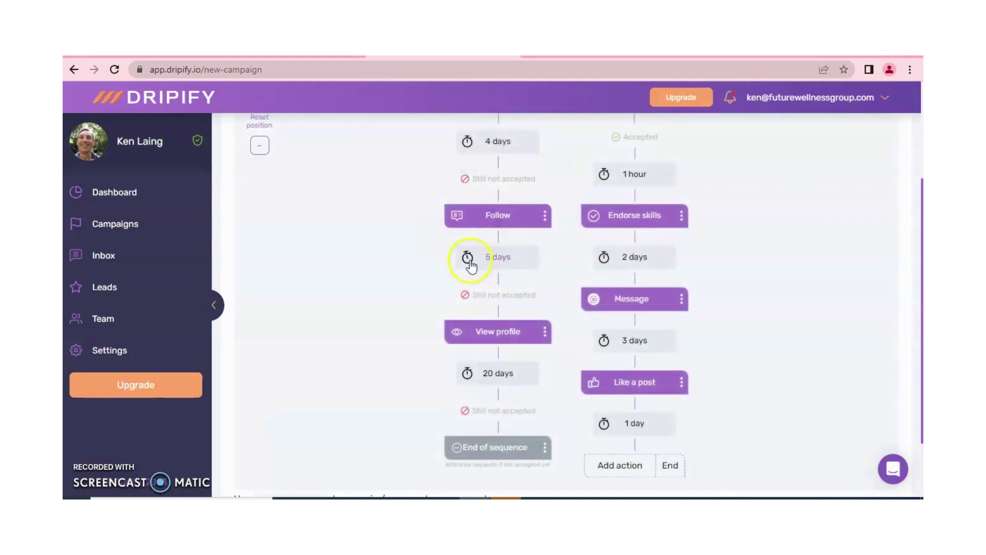
Set the delay after the Follow action in the not-accepted branch to 7 days.
click(469, 260)
key(BackSpace)
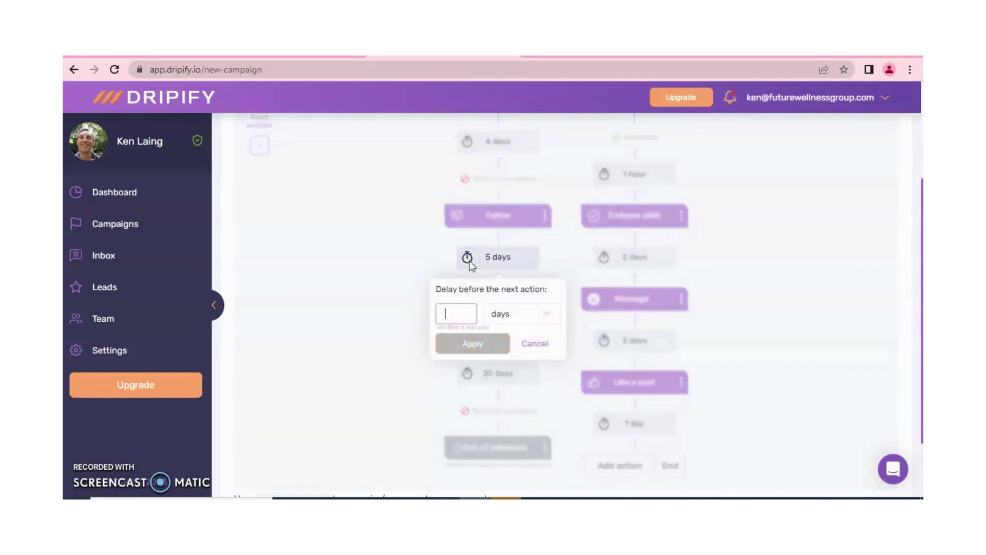
text(7)
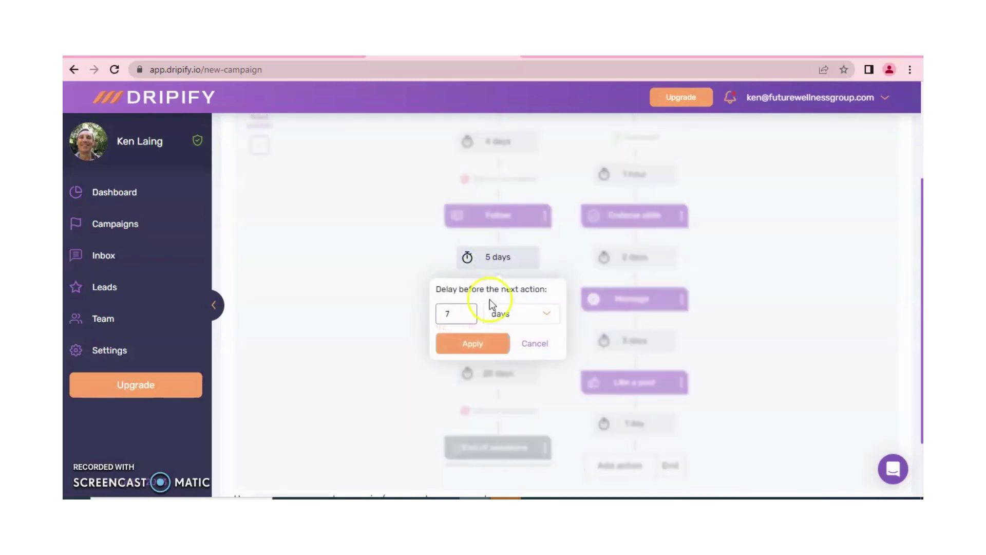
click(485, 343)
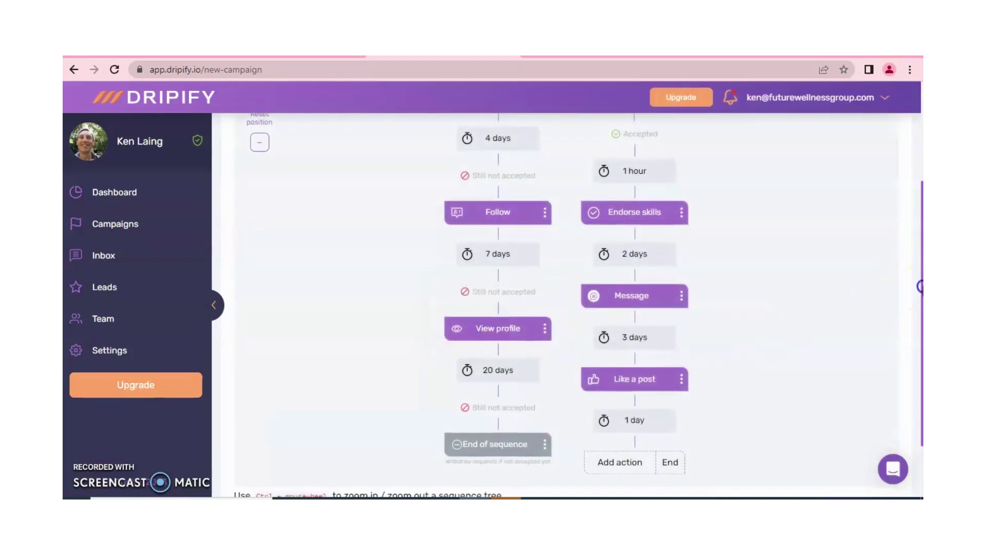
Remove the View profile action and everything following it from the not-accepted branch.
drag(917, 286, 918, 335)
click(466, 301)
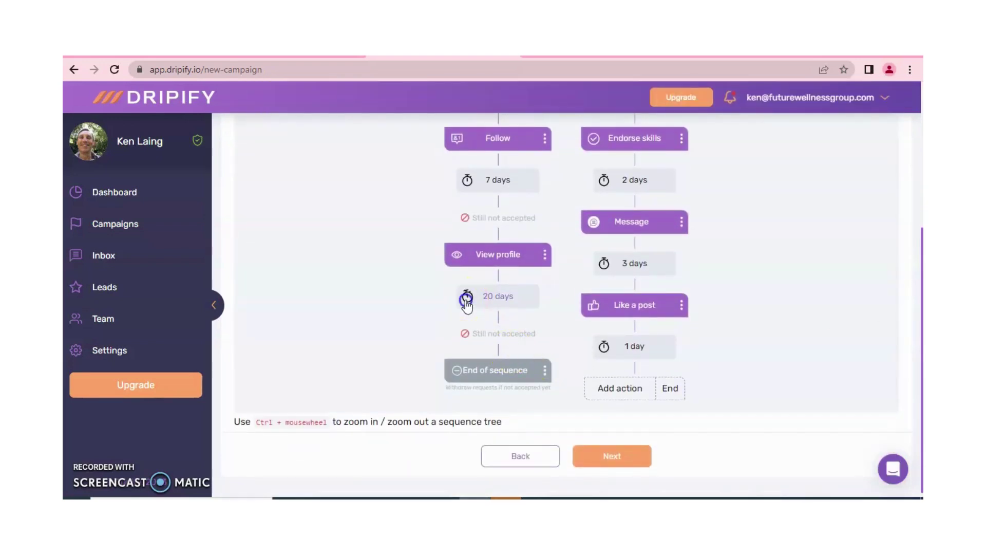
click(358, 333)
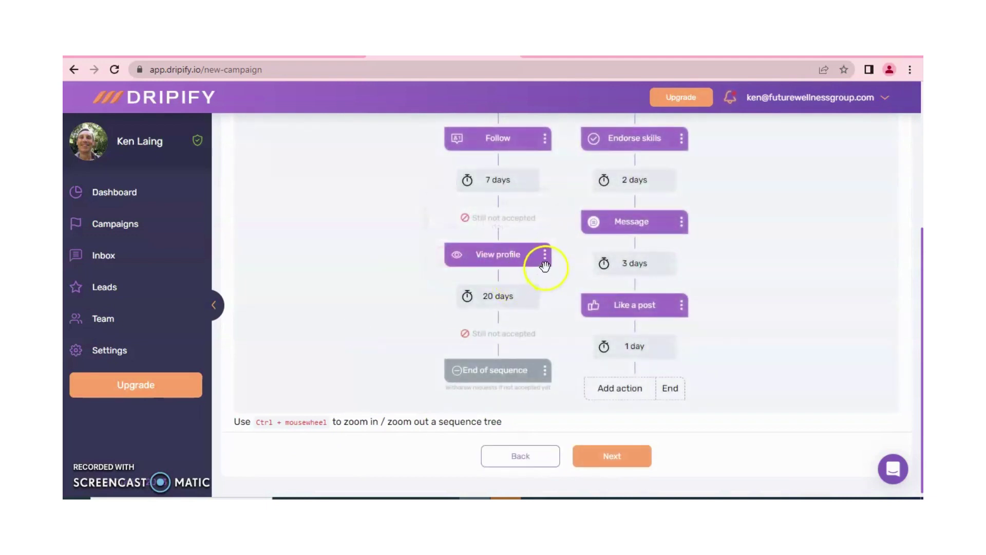
click(545, 265)
click(545, 262)
click(522, 283)
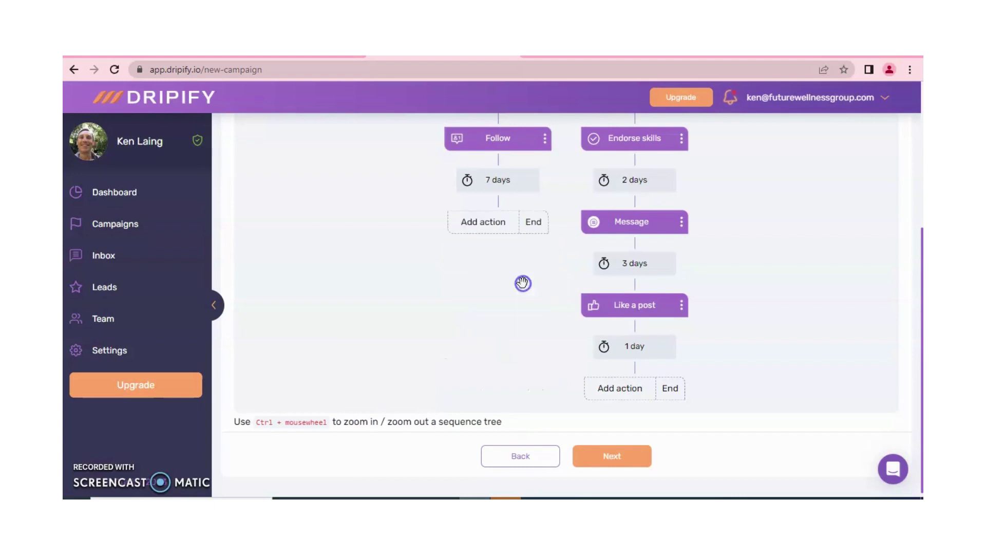
Add a Like a post action followed by a View profile action after the Follow delay in the not-accepted branch.
click(494, 231)
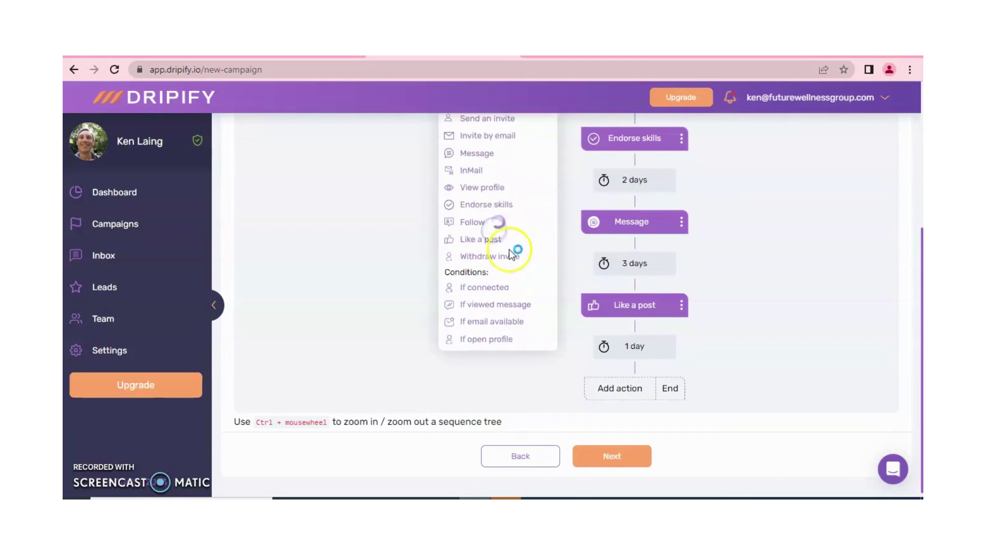
click(503, 240)
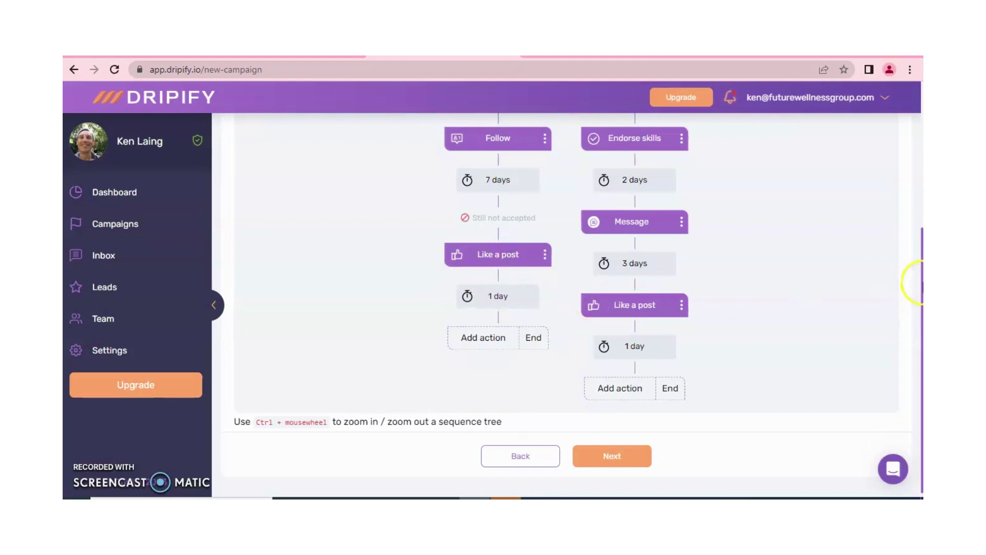
drag(921, 295, 921, 301)
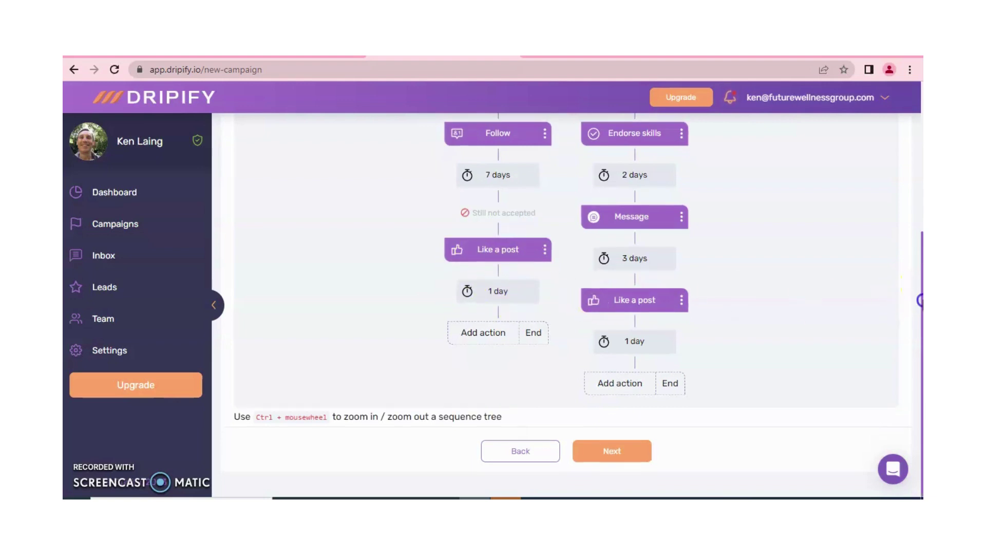
click(485, 335)
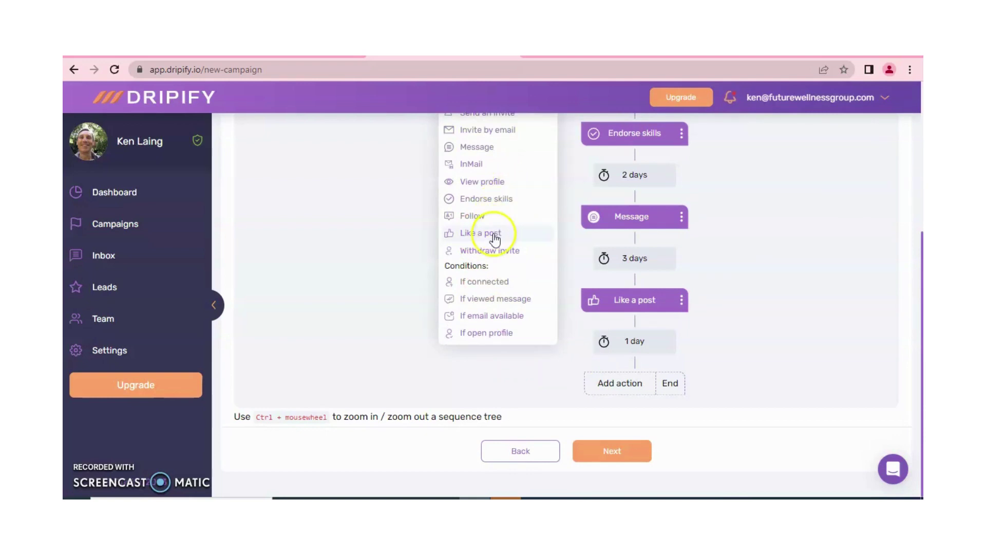
click(498, 185)
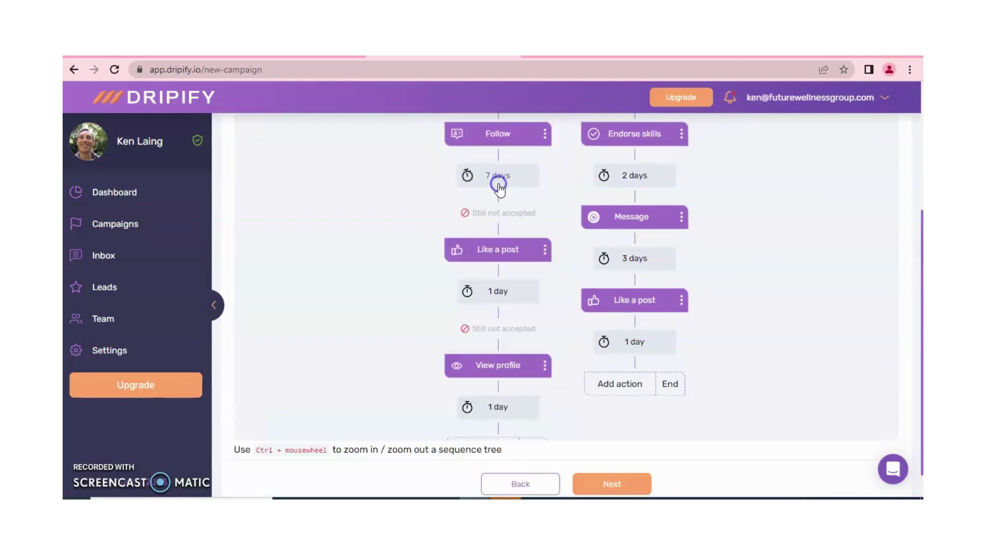
End the not-accepted branch with the "Wait until an invite is accepted" condition, and end the accepted branch after its Like a post action.
drag(919, 364, 918, 389)
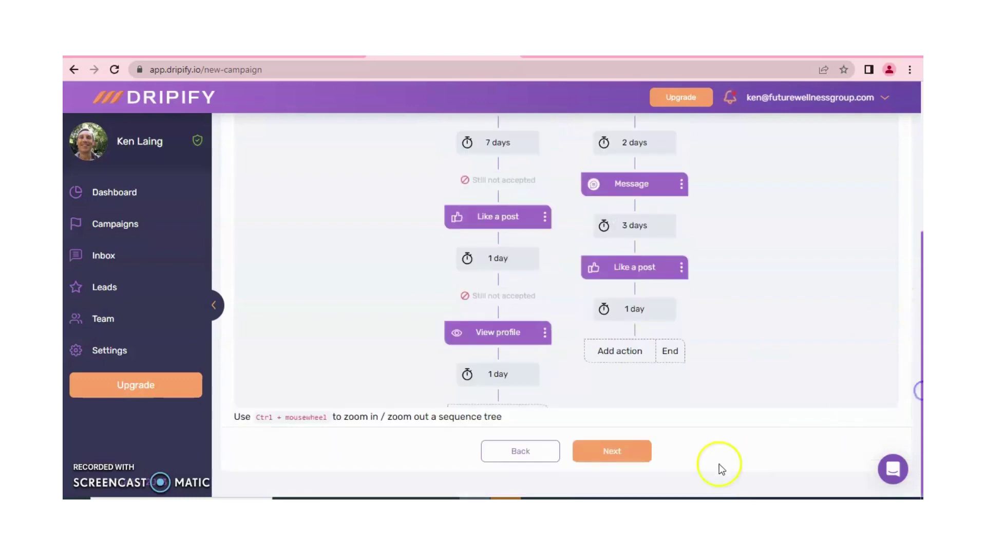
drag(779, 361, 746, 254)
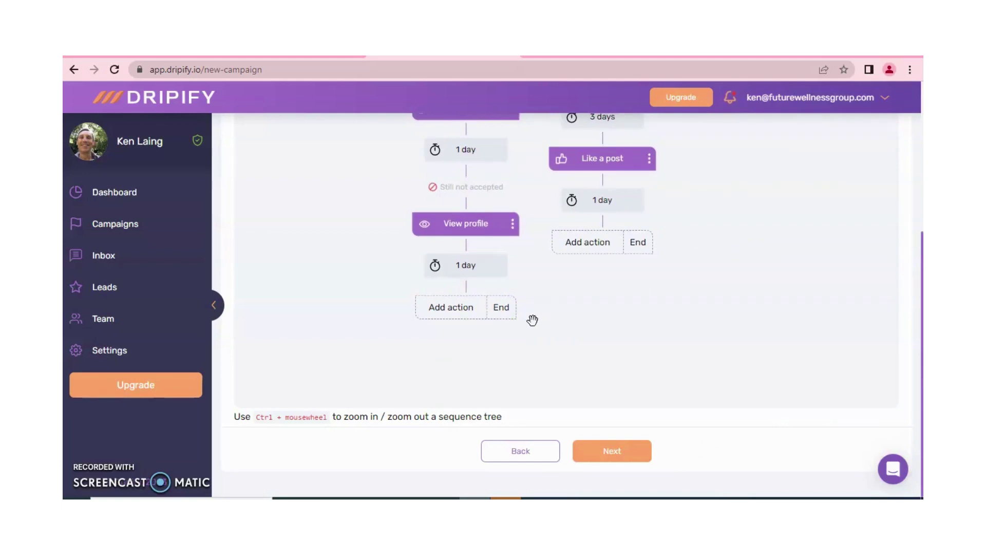
click(511, 314)
click(511, 317)
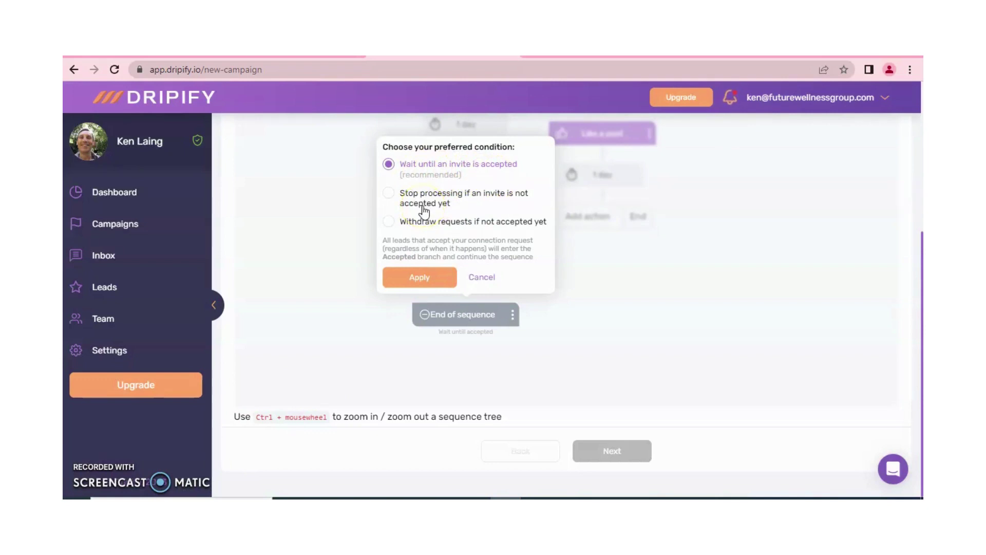
click(420, 276)
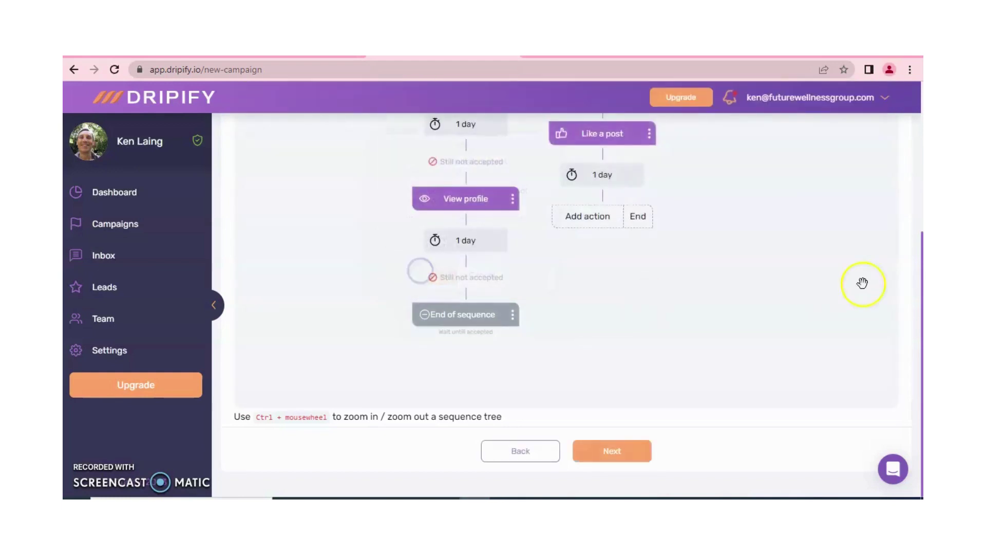
click(610, 459)
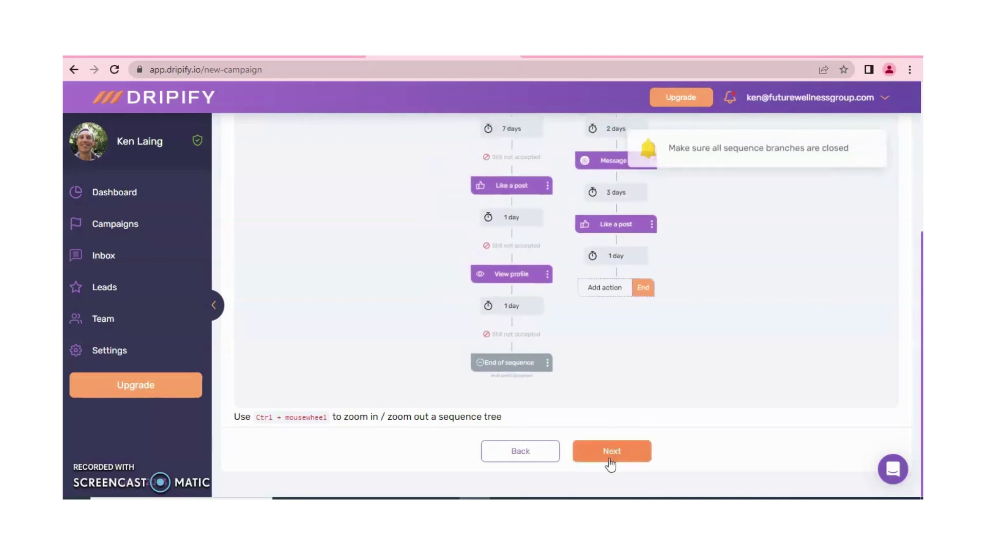
click(653, 294)
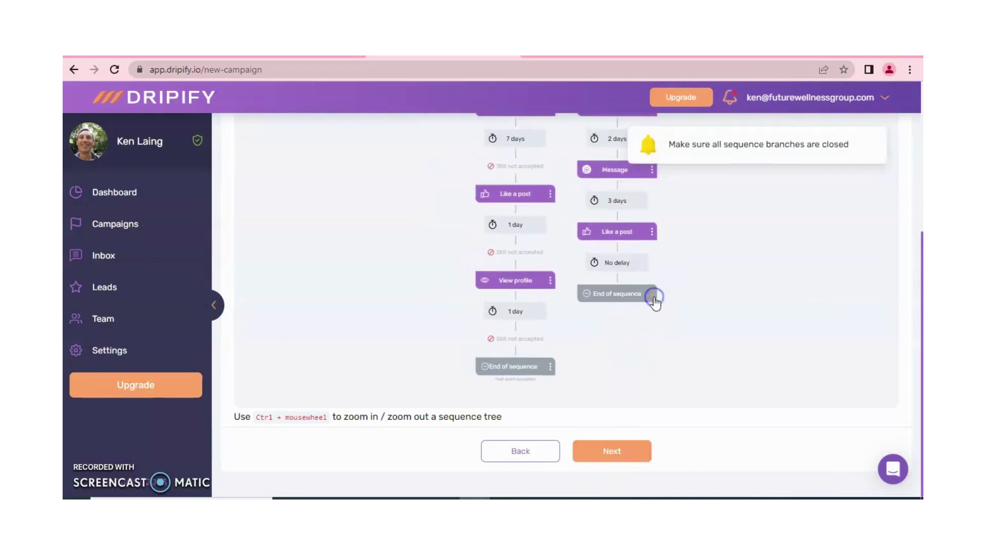
Proceed from the finished sequence to the summary stage and name the campaign "HR Leads 1 connections".
click(624, 450)
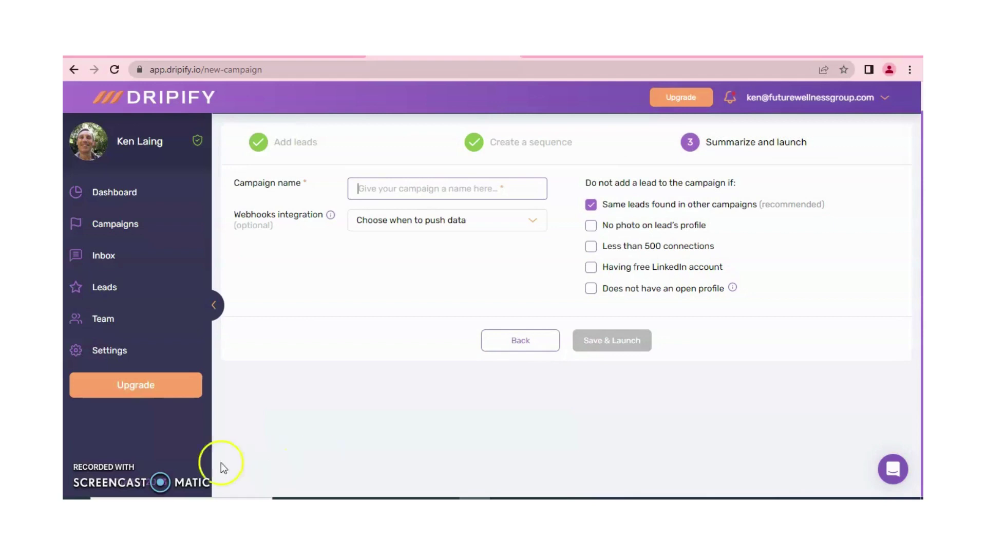
click(383, 190)
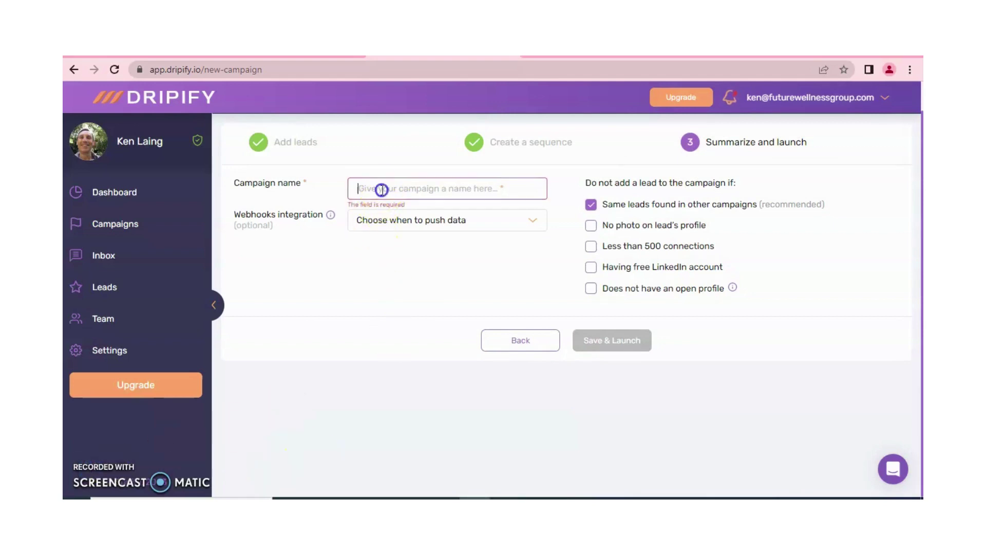
text(HR Leads 1 connections)
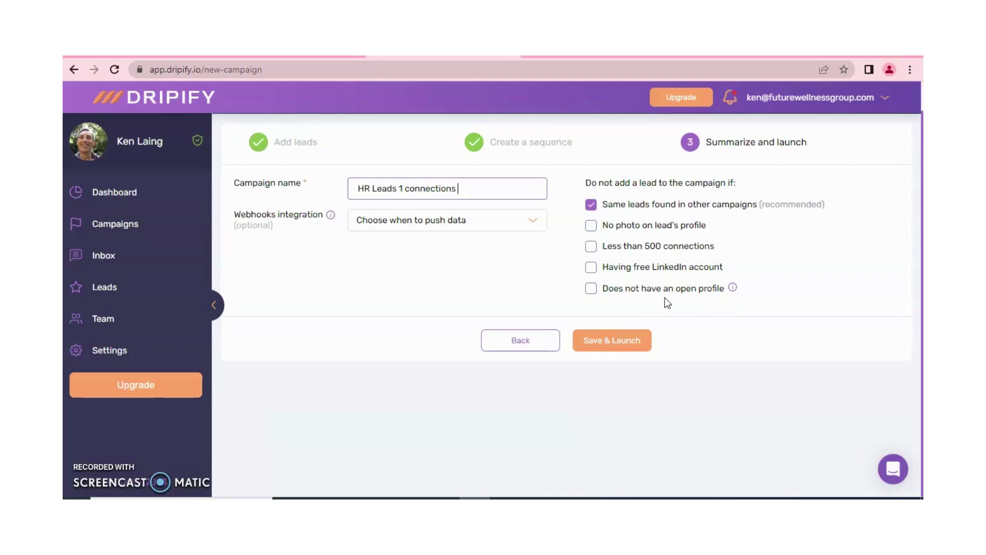
Save and launch the campaign, and return to the campaigns list.
click(643, 324)
click(635, 334)
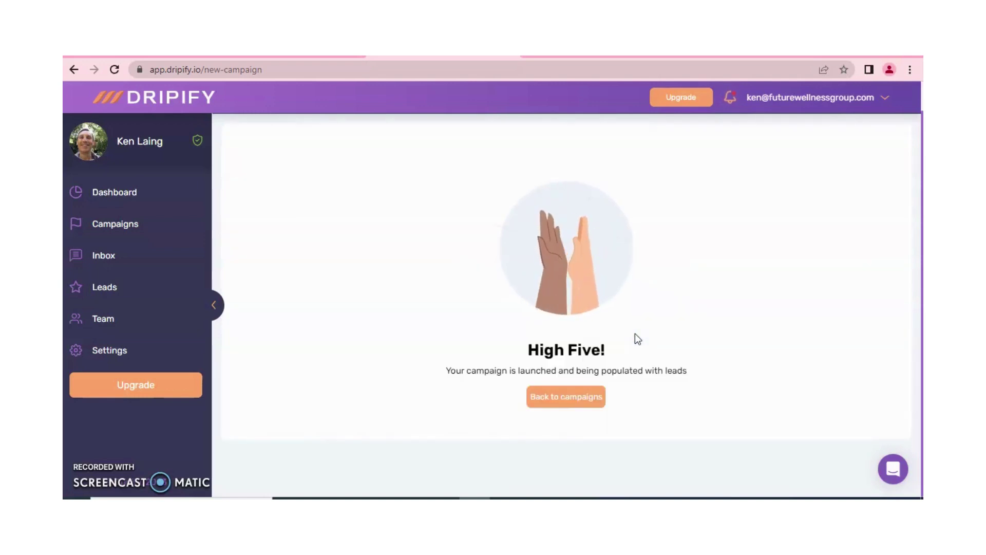
click(590, 394)
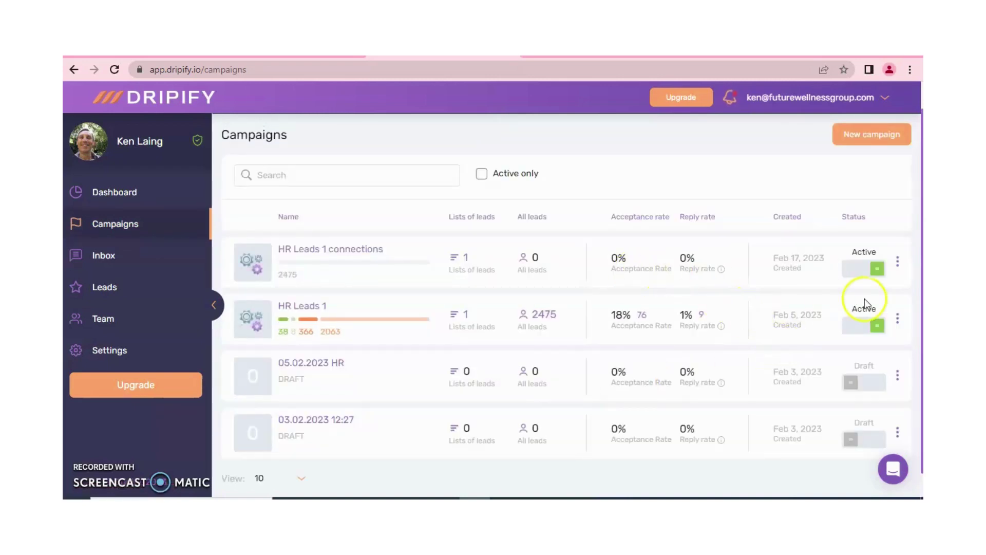
Review the available actions and the status control for the "HR Leads 1 connections" campaign.
click(898, 263)
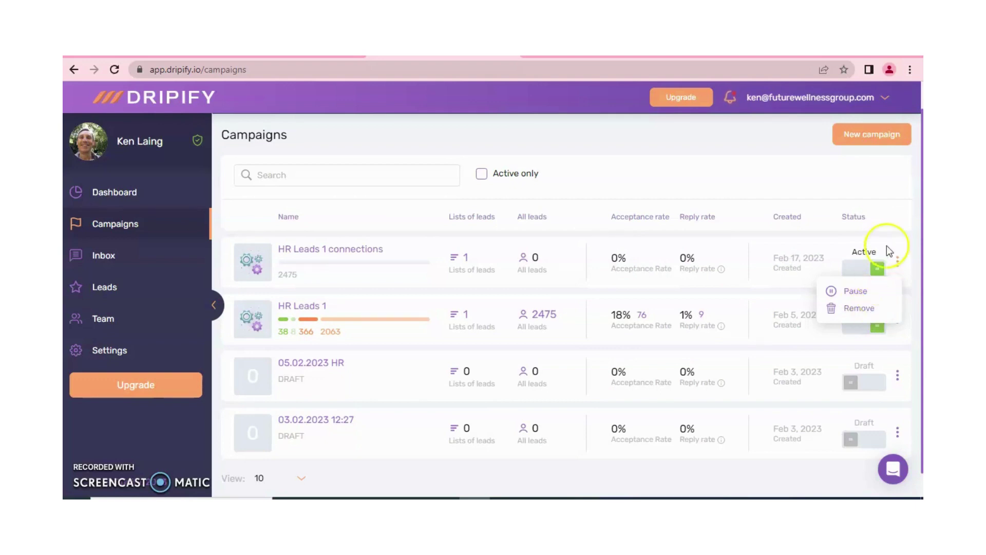
click(887, 229)
click(874, 267)
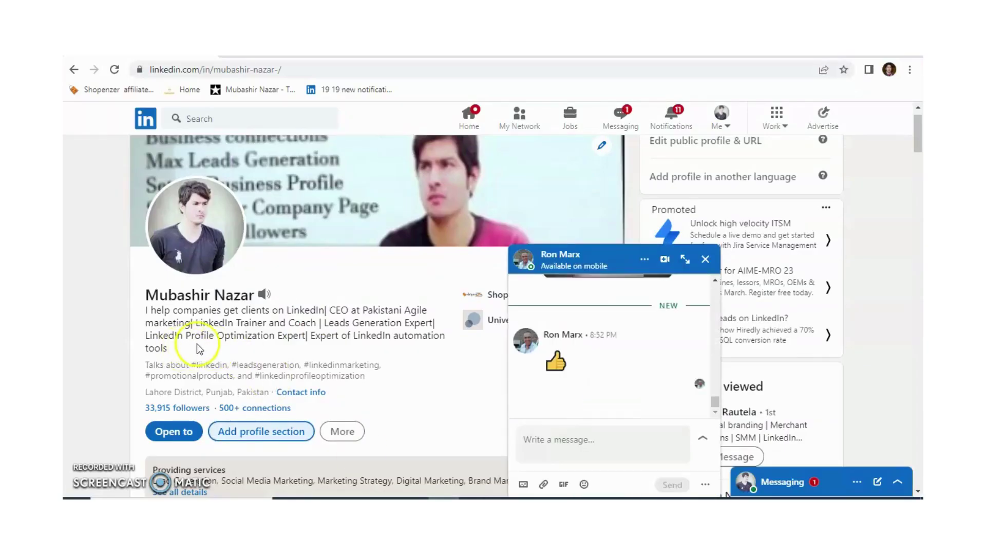
Close the open chat conversation on the LinkedIn profile page.
click(706, 260)
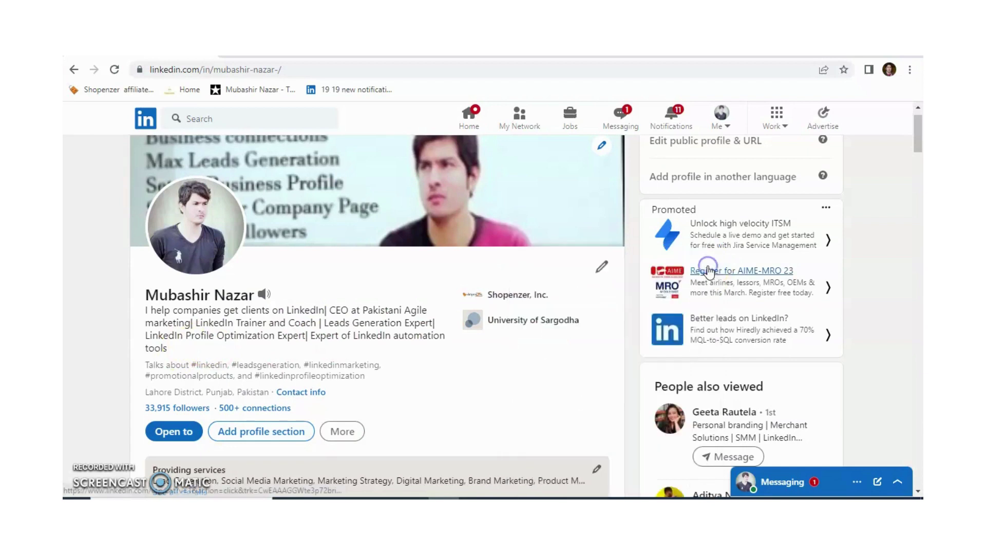